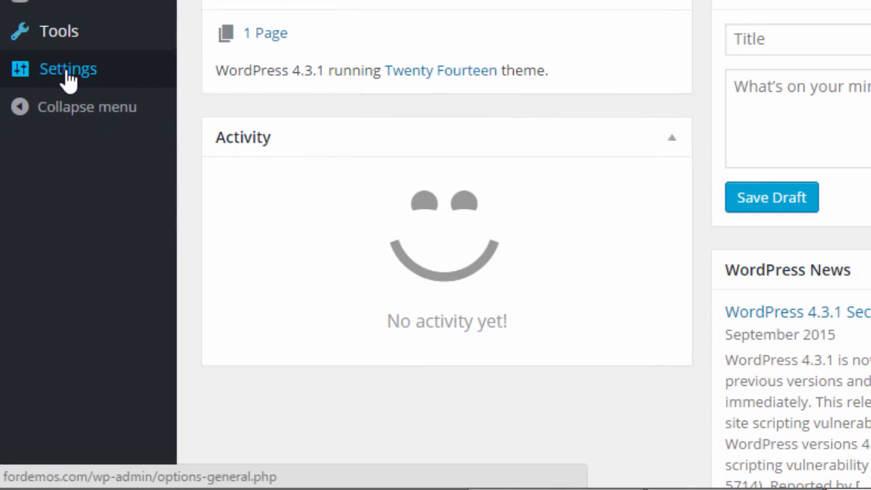
Open the General settings and re-enter the site title as ForDemos.com
mouse_move(45, 217)
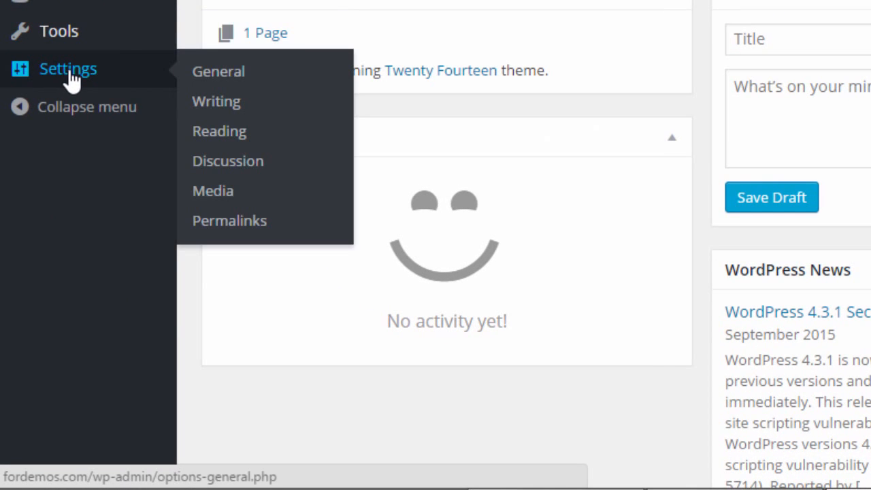
left_click(242, 81)
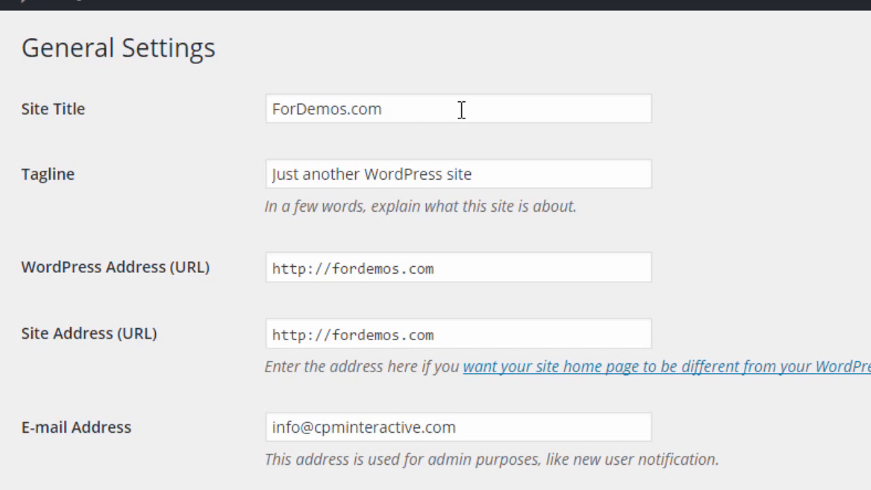
left_click_drag(445, 109, 259, 113)
left_click(425, 109)
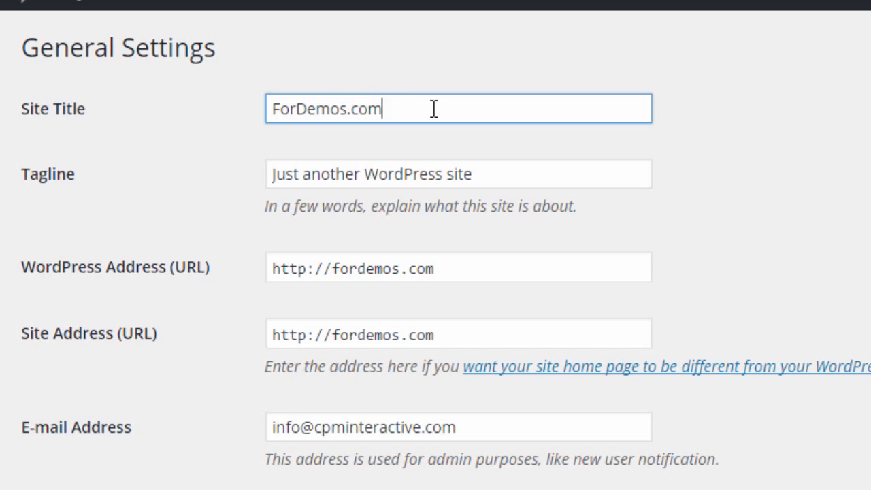
left_click_drag(387, 109, 268, 126)
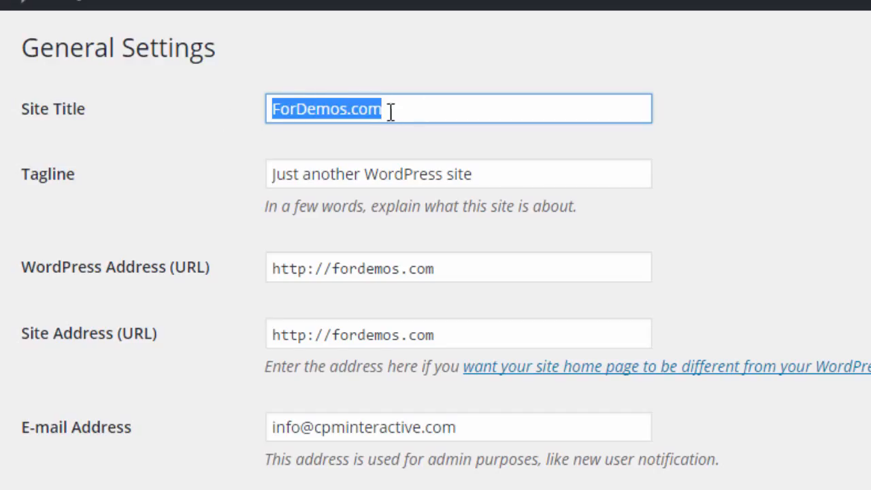
left_click(423, 106)
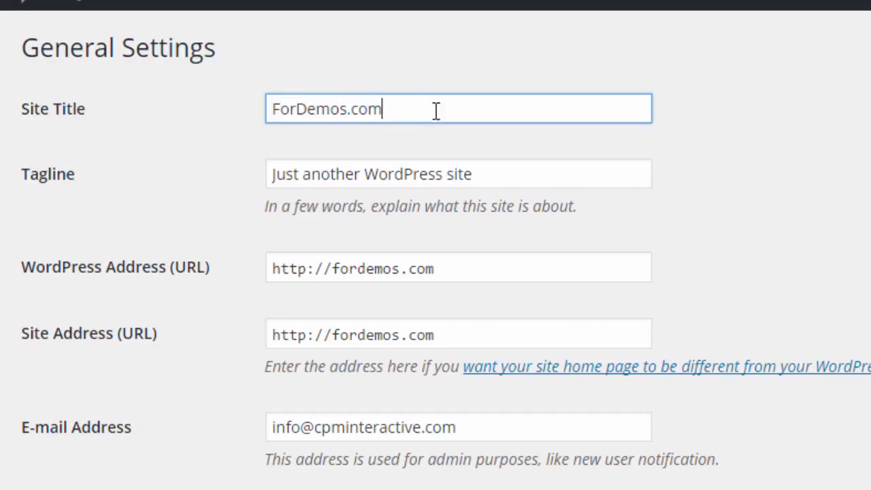
left_click_drag(436, 111, 210, 132)
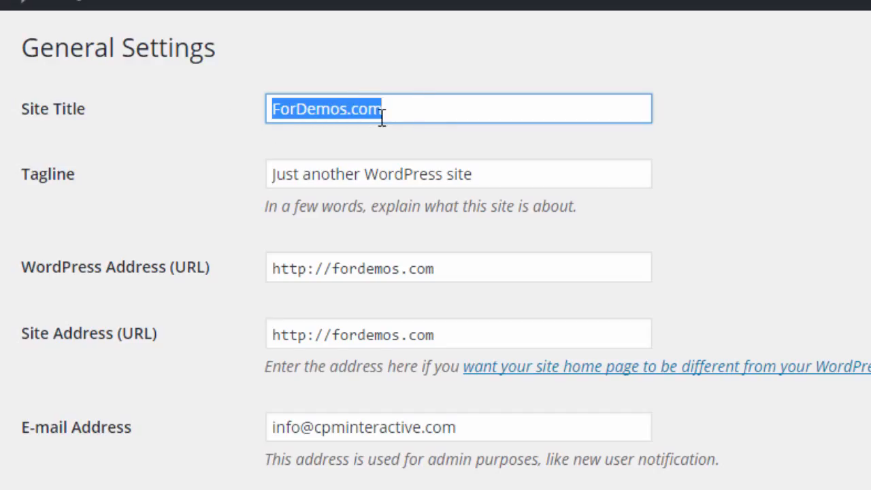
type("For Demos")
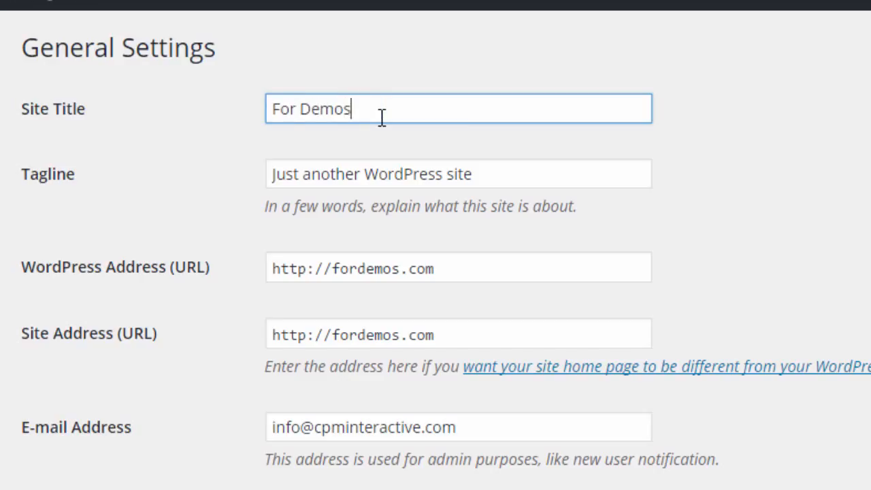
key("ctrl+Left")
key("BackSpace")
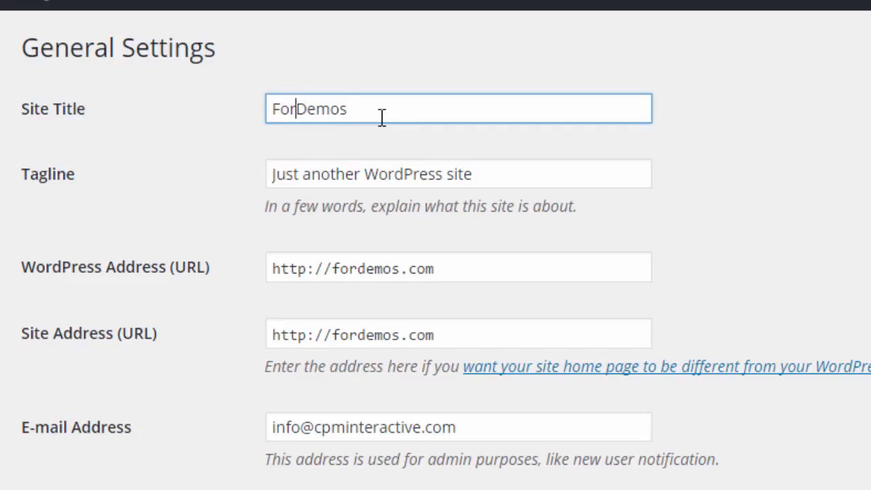
key("End")
type(".com")
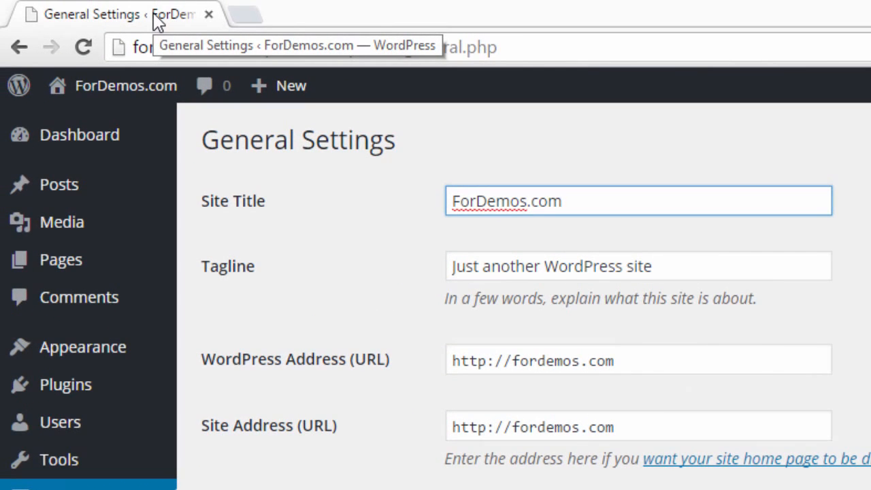
View the title and tagline on the site's front page, and return to the site title in the General settings
left_click(137, 91)
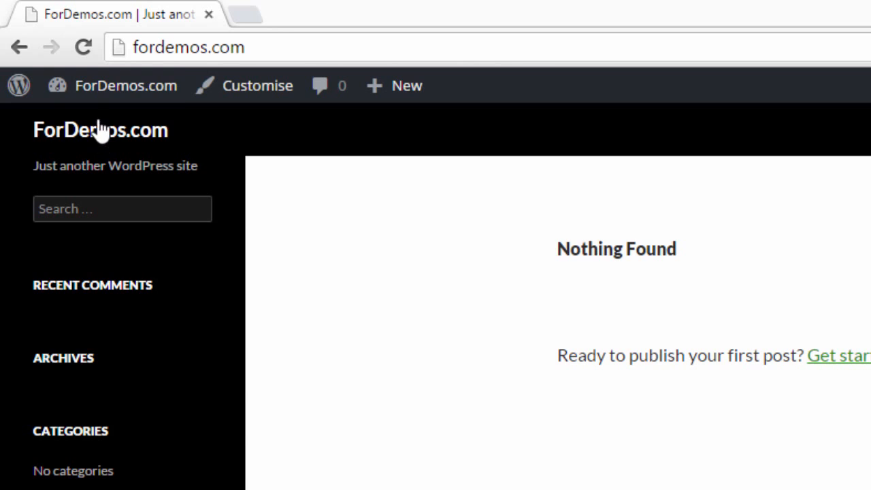
left_click(135, 99)
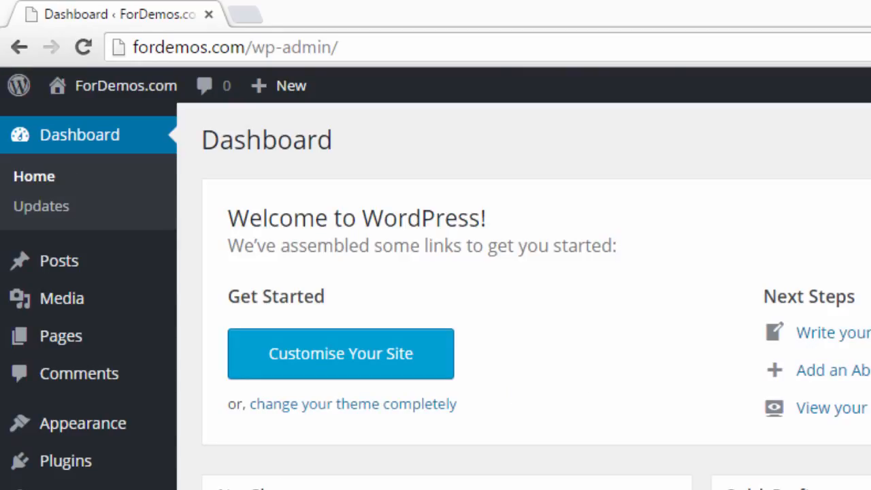
left_click(60, 489)
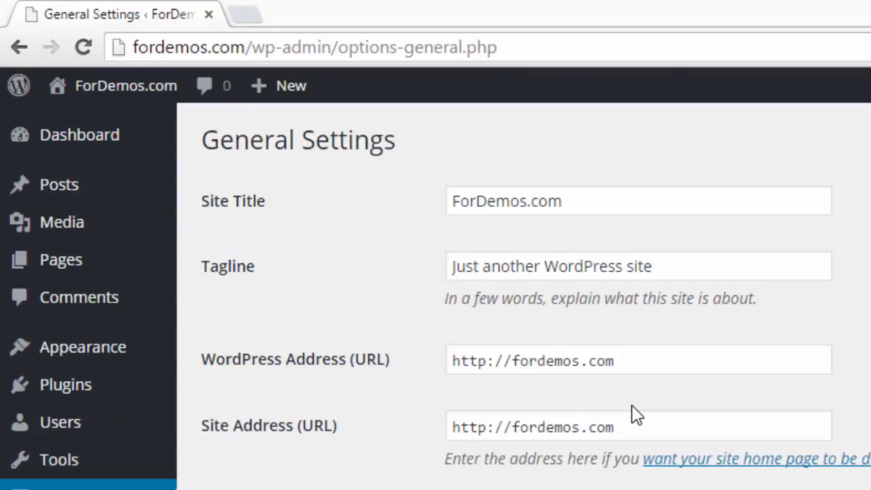
left_click_drag(625, 200, 395, 200)
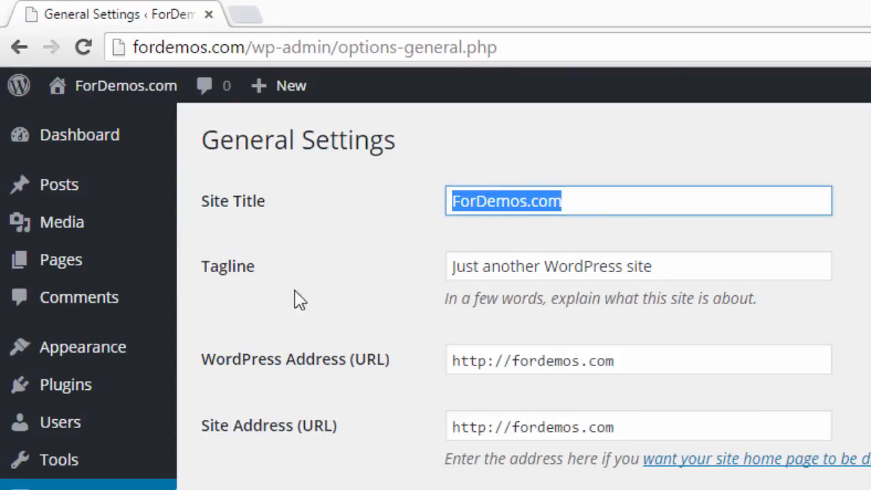
Change the tagline to "This is my demonstration site!" and save the settings
left_click_drag(678, 264, 378, 266)
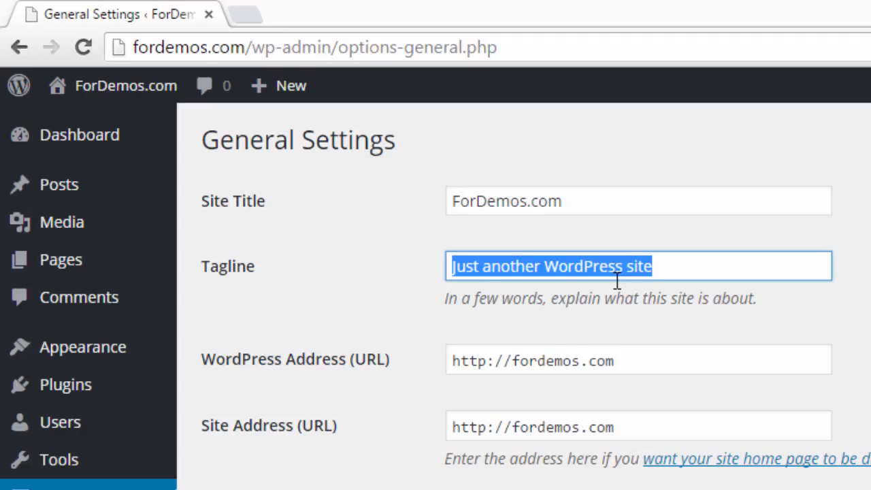
left_click(719, 266)
left_click_drag(714, 270, 405, 269)
key("BackSpace")
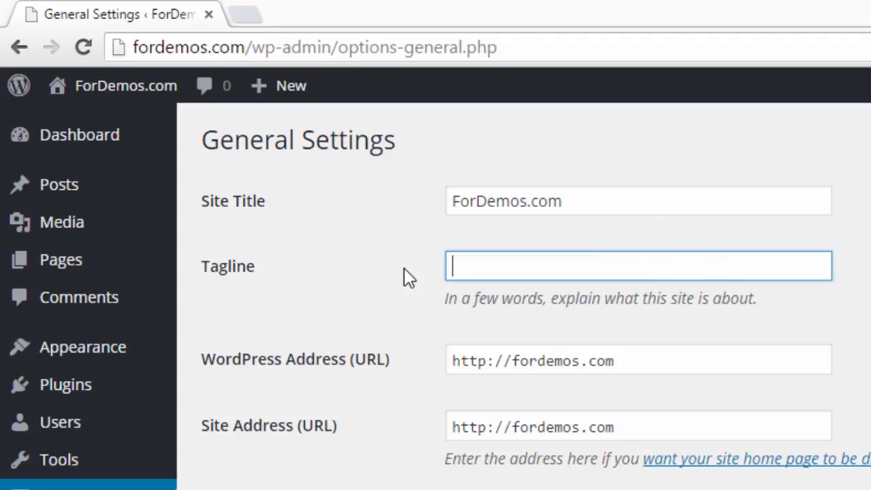
type("This is my demonstration site!")
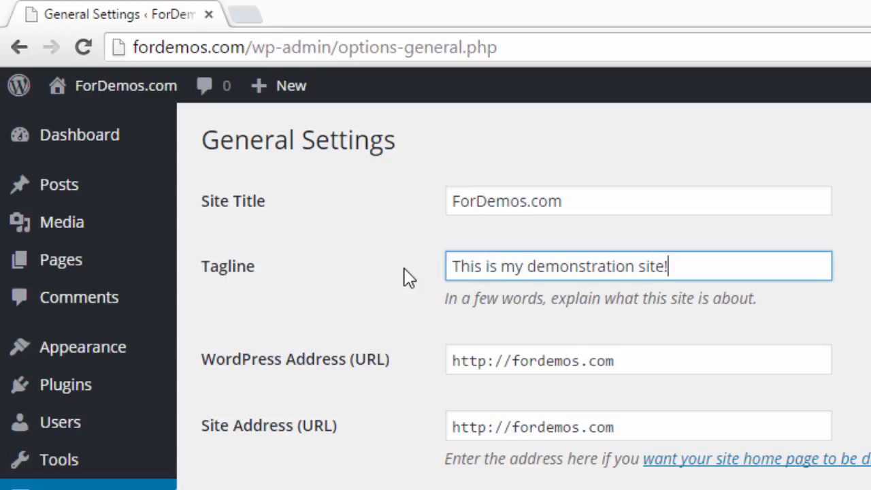
scroll(422, 423, "down", 7)
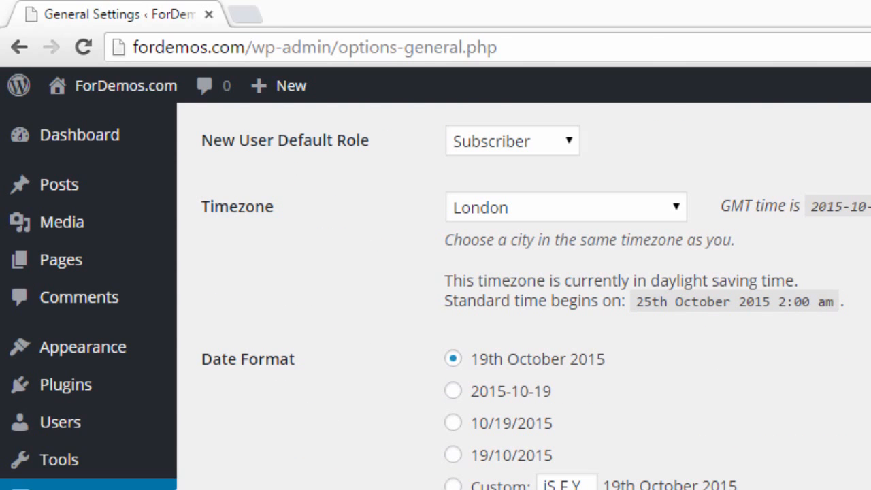
key("Return")
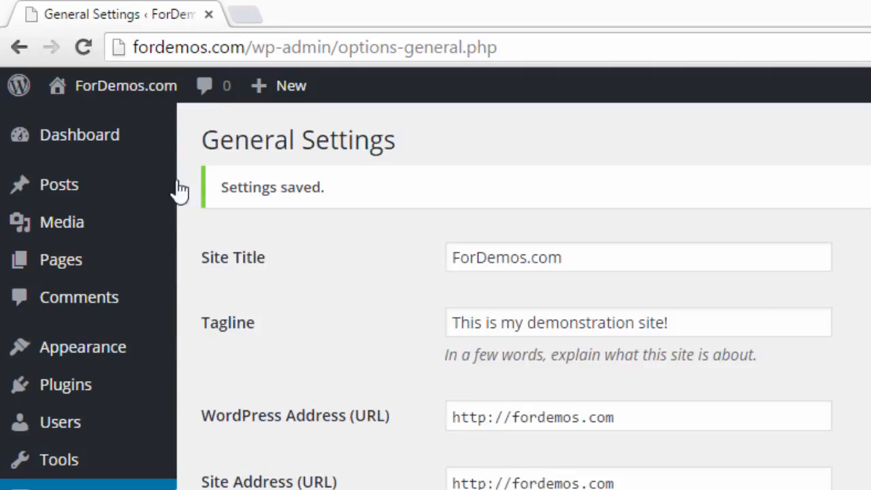
View the tagline on the site's front page, and examine Microsoft's official home page entry in the Google results for microsoft
left_click(121, 95)
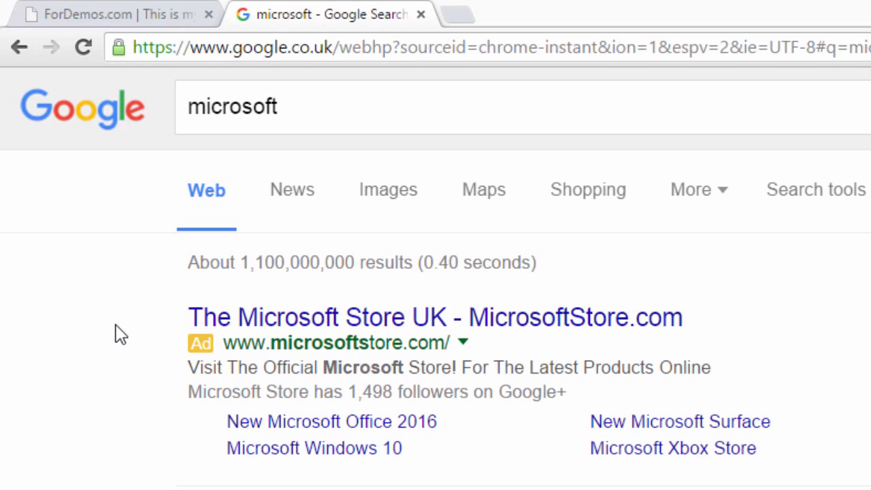
scroll(121, 334, "down", 5)
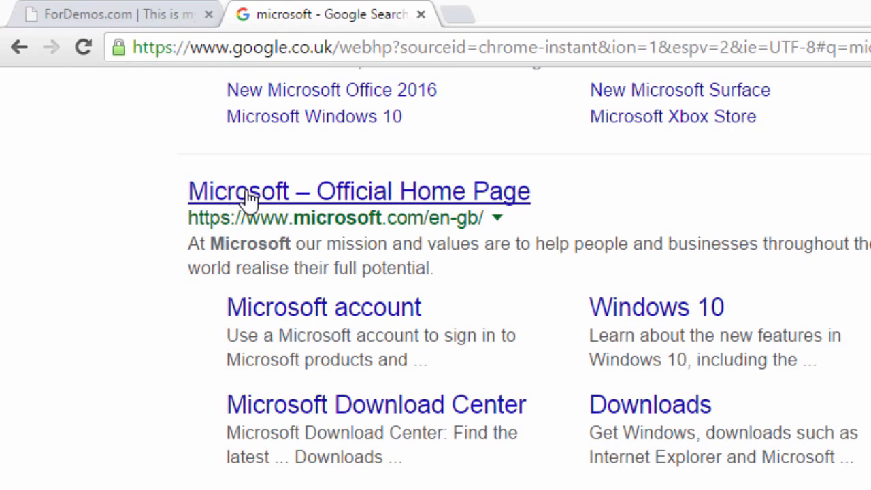
left_click(496, 193)
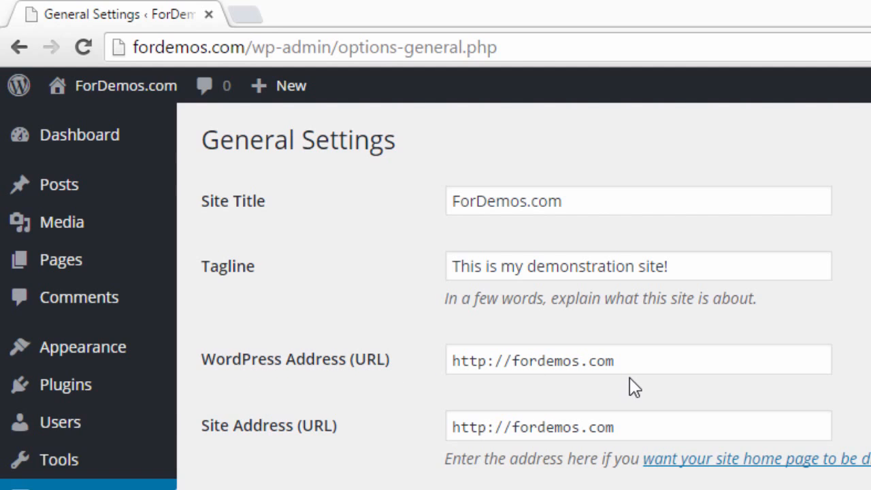
left_click(518, 360)
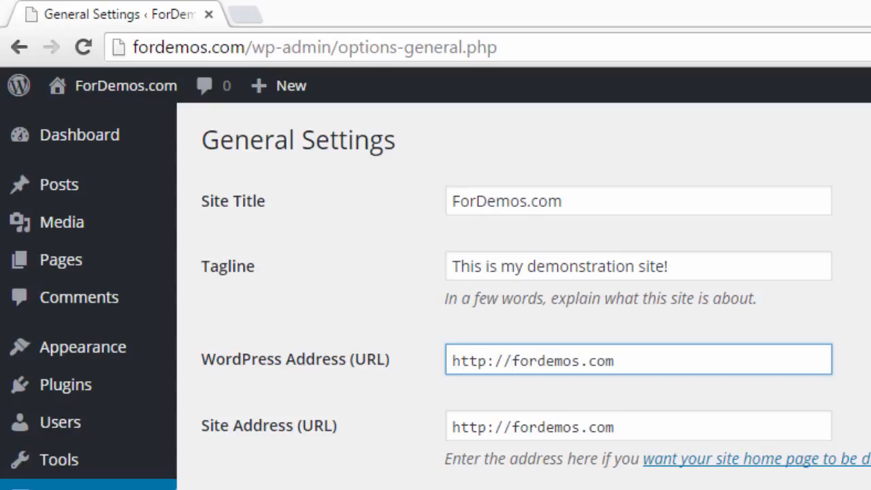
left_click(721, 362)
key("ctrl+shift+Left")
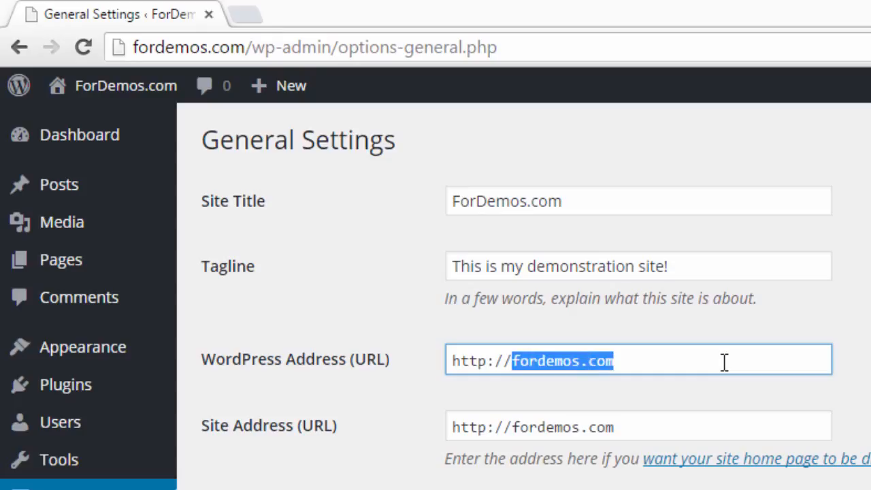
type("www.my")
type("web")
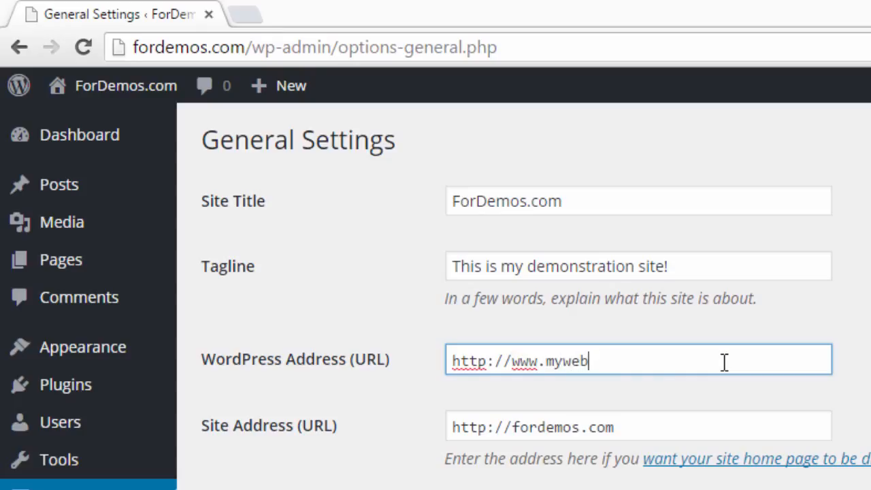
type("site.com/wordpress")
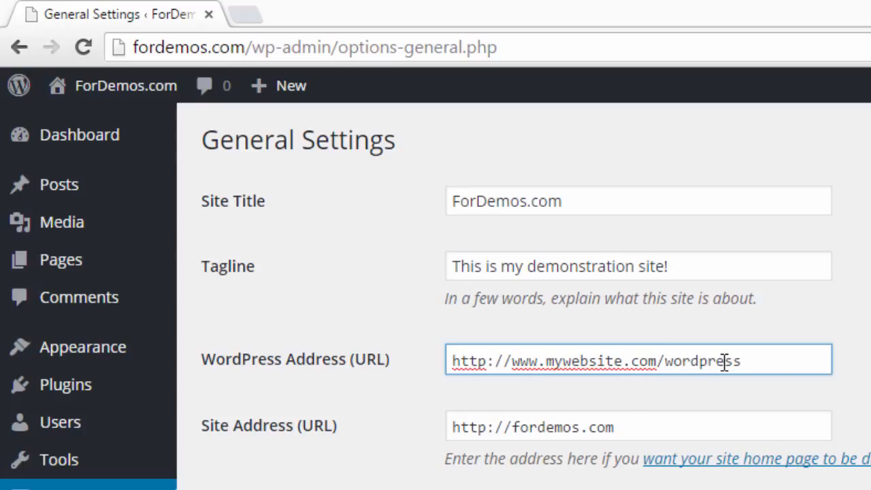
key("ctrl+shift+Left")
type("blog")
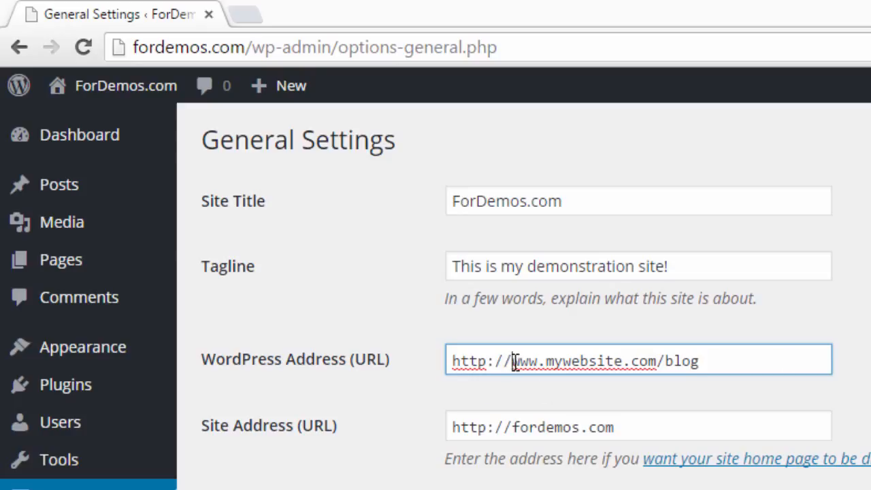
left_click_drag(511, 360, 795, 357)
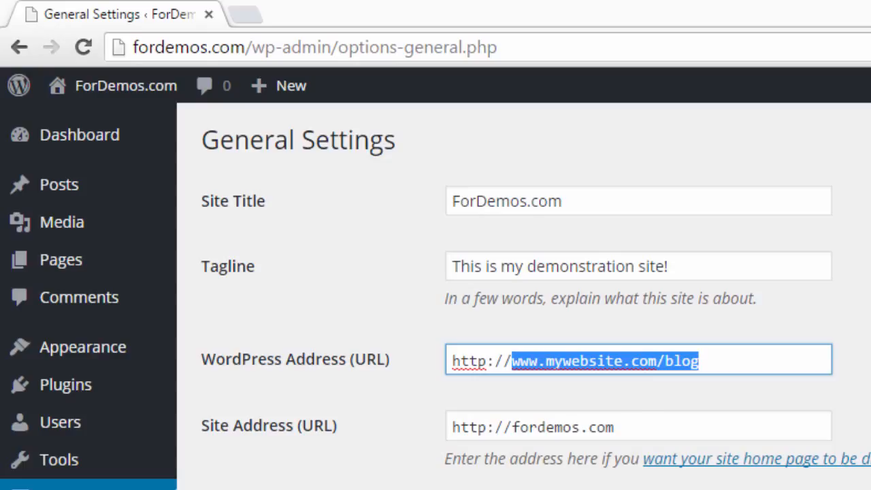
type("www.m")
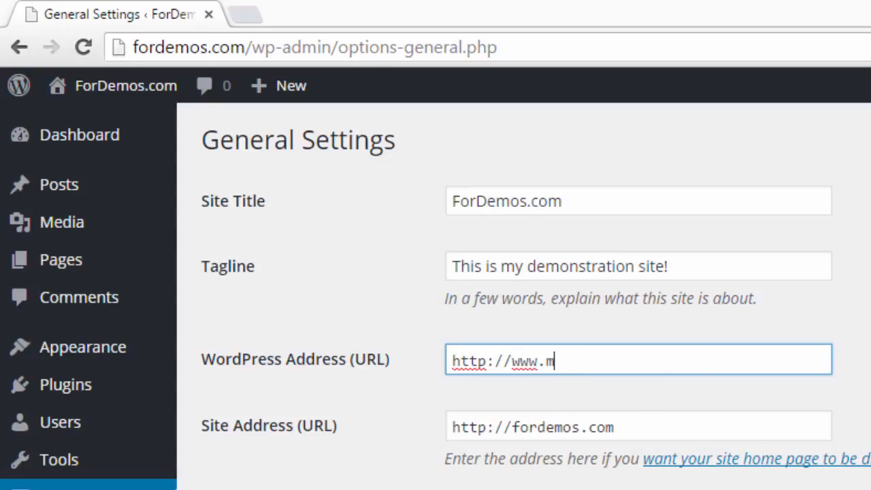
type("ywebsite.com")
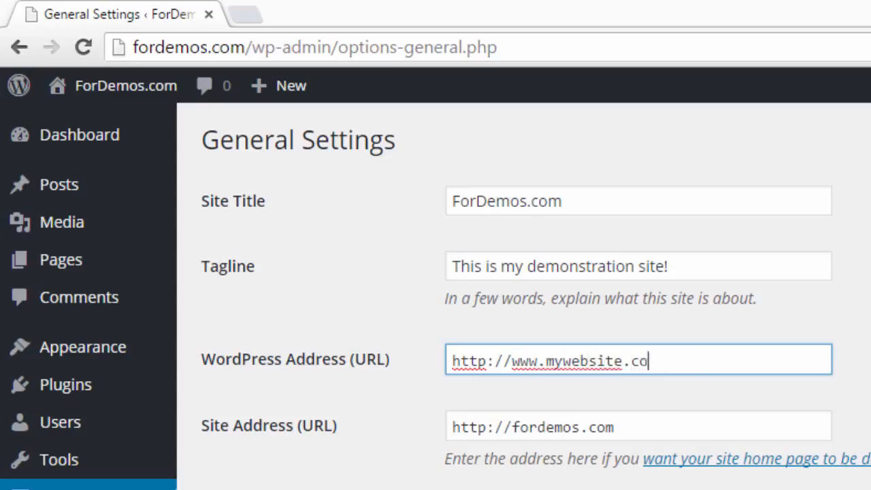
key("Left")
key("Left")
key("Left")
key("Left")
key("Left")
key("Left")
key("Left")
key("Left")
key("Left")
key("Left")
key("Left")
key("Left")
key("Left")
key("Left")
key("shift+Left")
key("shift+Left")
key("shift+Left")
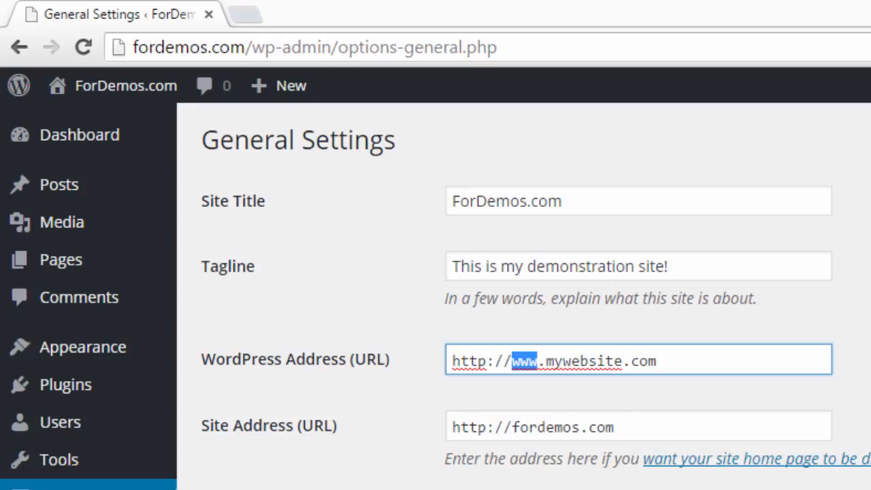
type("blog")
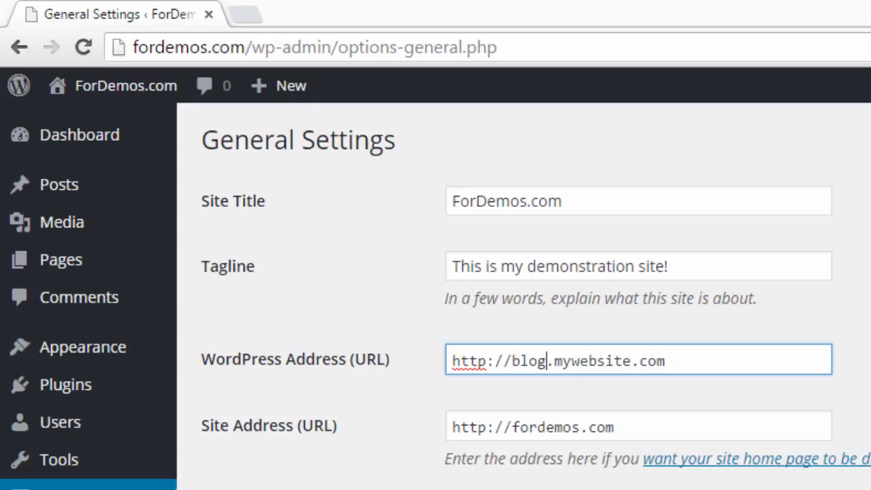
Highlight the domain part mywebsite.com within the WordPress address
key("Left")
key("Left")
key("Left")
key("Left")
key("Right")
key("Right")
key("Right")
key("Right")
key("Right")
key("Right")
key("Right")
key("Right")
key("Right")
key("Right")
key("Right")
key("Right")
key("Right")
key("Right")
key("Right")
key("Right")
key("Right")
key("Right")
key("Left")
key("Left")
key("Left")
key("Left")
key("Left")
key("Left")
key("Left")
key("Left")
key("Left")
key("Left")
key("Left")
key("Left")
key("Left")
key("Left")
key("Left")
key("Left")
key("Left")
key("Right")
key("Right")
key("Right")
key("Right")
key("shift+Right")
key("shift+Right")
key("shift+Right")
key("shift+Right")
key("shift+Right")
key("shift+Right")
key("shift+Right")
key("shift+Right")
key("shift+Right")
key("shift+Right")
key("shift+Right")
key("shift+Right")
key("shift+Right")
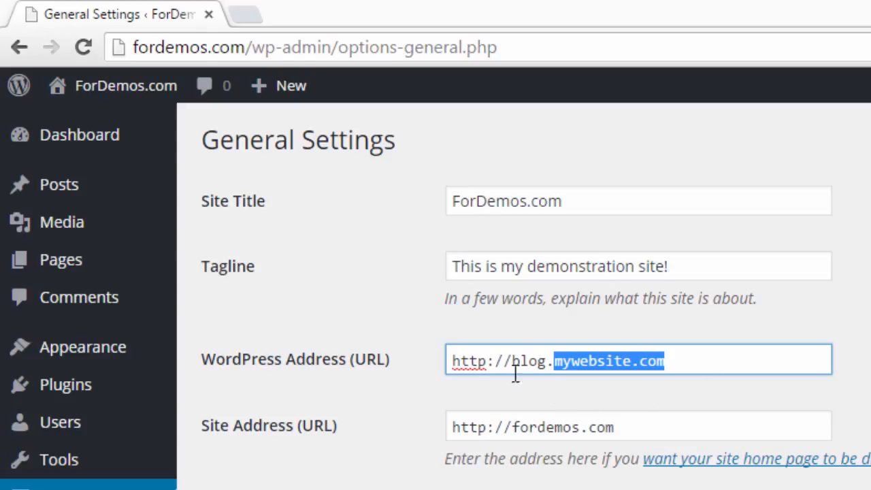
Replace the subdomain blog in the WordPress address with wordpress, and highlight the new subdomain
left_click_drag(511, 361, 548, 360)
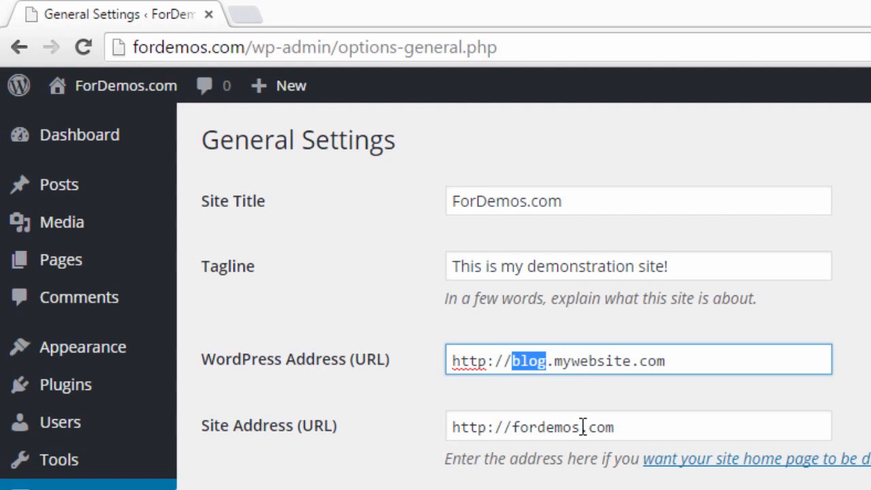
type("wordpress")
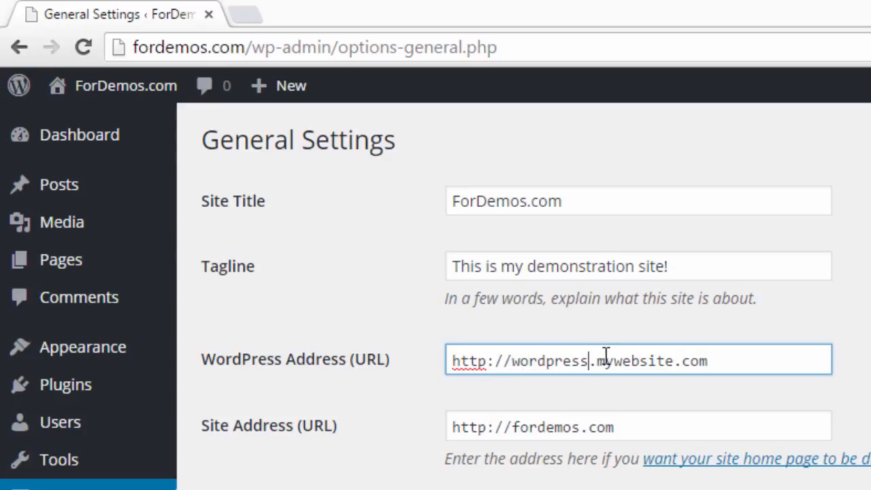
left_click_drag(512, 360, 588, 361)
left_click(514, 361)
key("shift+End")
type("blog")
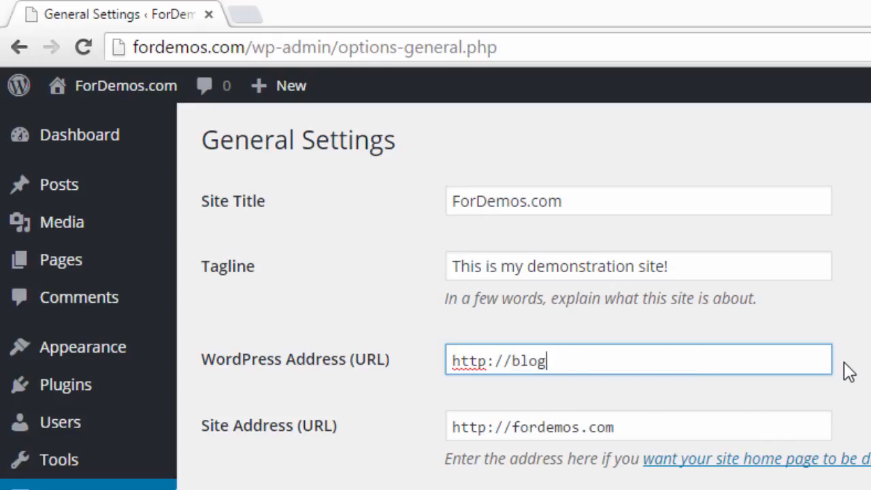
type(".companyname.cm")
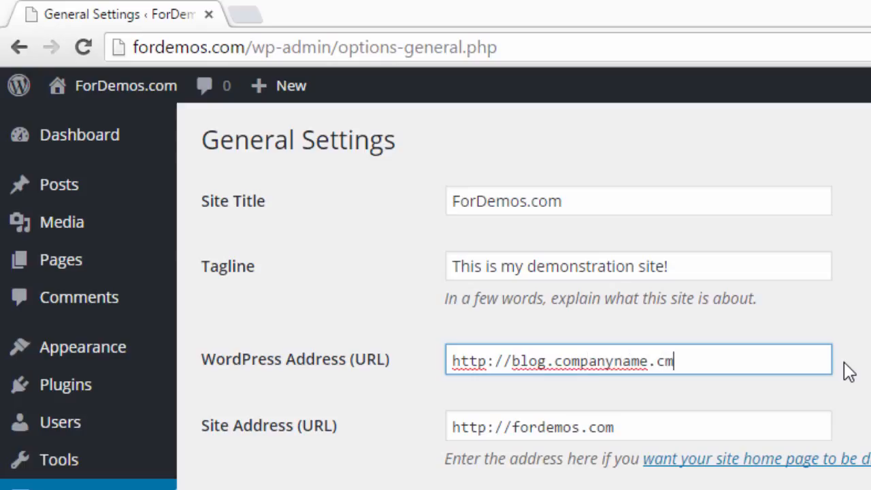
key("BackSpace")
type("om")
Highlight the domain companyname.com in the WordPress address, and the full host name blog.companyname.com including its subdomain
left_click(513, 362)
left_click_drag(554, 361, 727, 365)
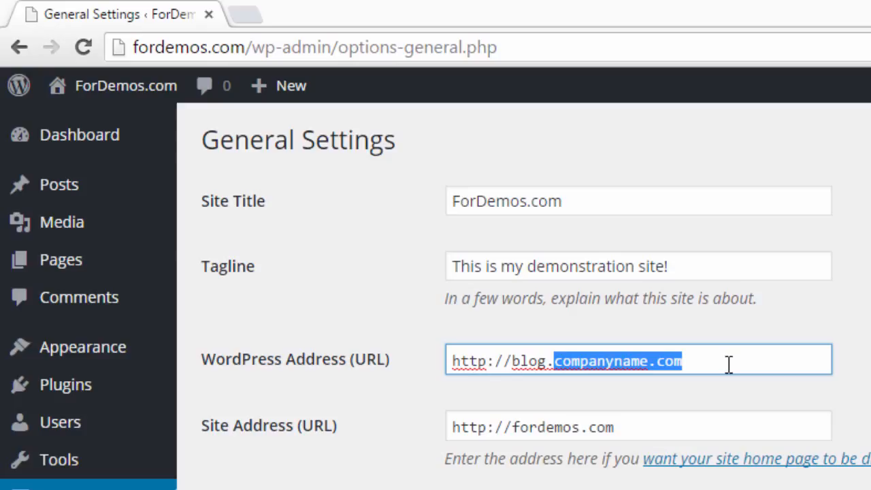
left_click(728, 364)
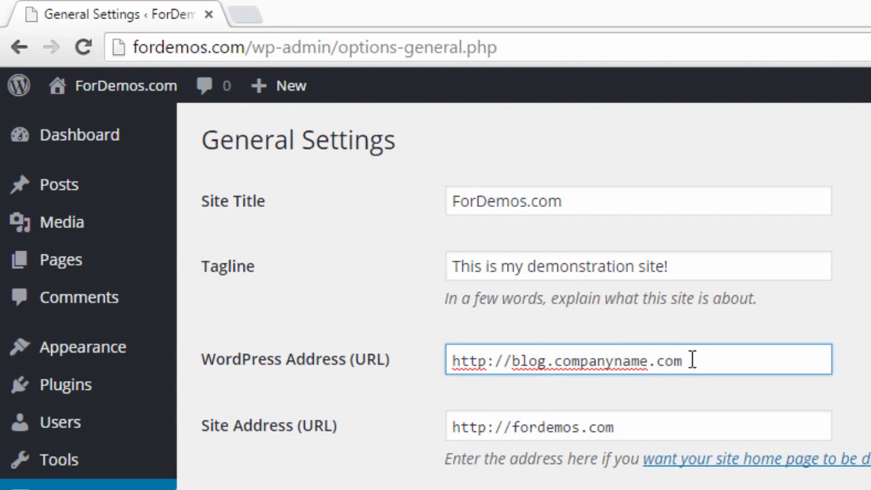
left_click_drag(553, 361, 723, 360)
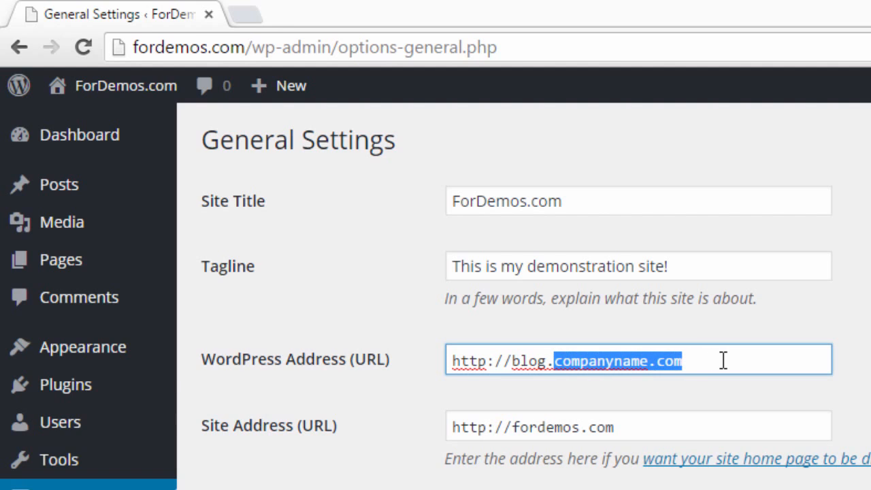
left_click_drag(511, 361, 730, 361)
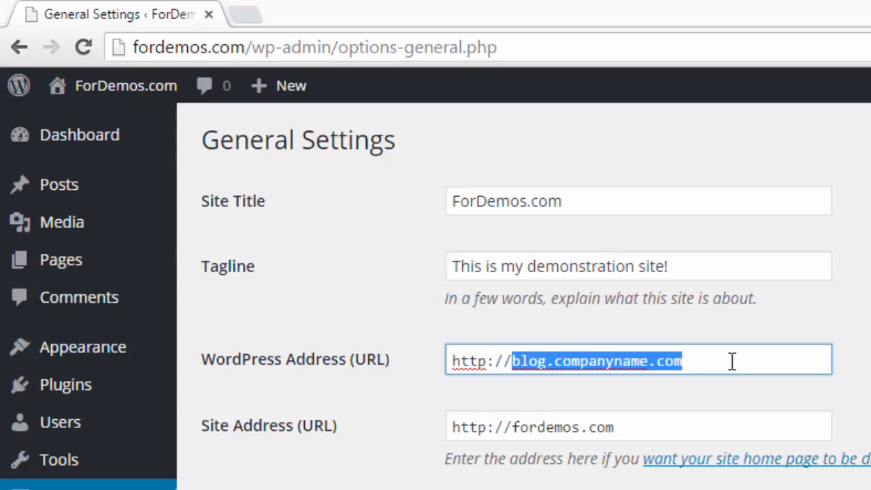
left_click(731, 361)
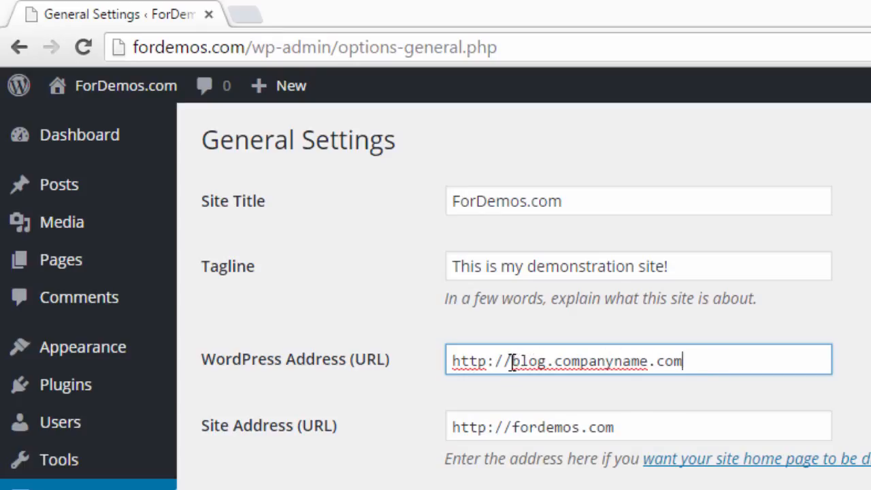
left_click_drag(511, 362, 696, 366)
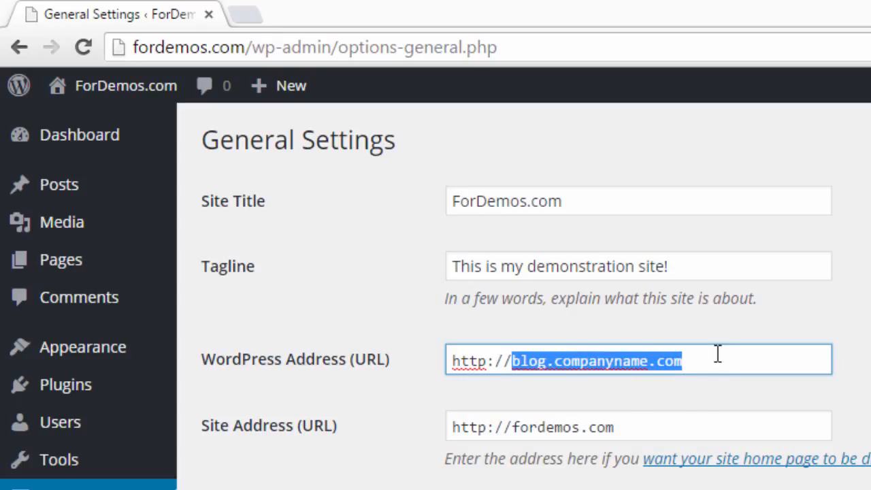
left_click(718, 354)
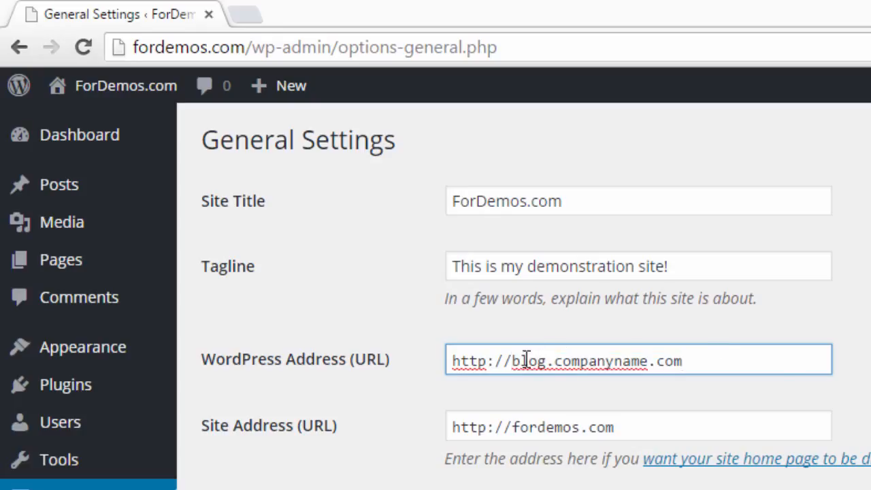
left_click_drag(515, 360, 784, 376)
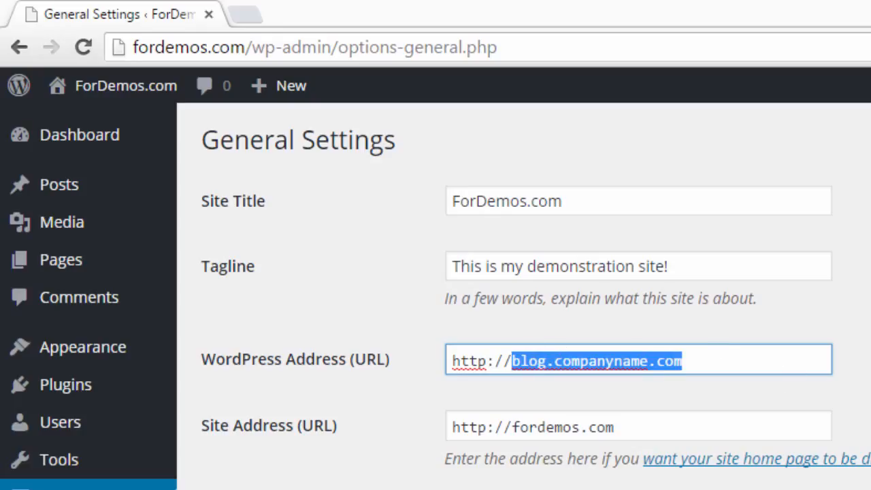
type("www.")
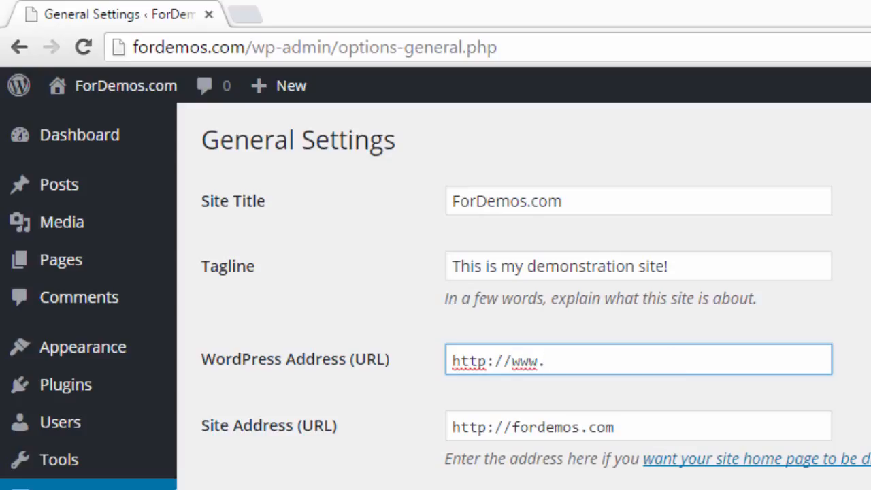
key("BackSpace")
key("BackSpace")
key("BackSpace")
key("BackSpace")
type("fordemos.com")
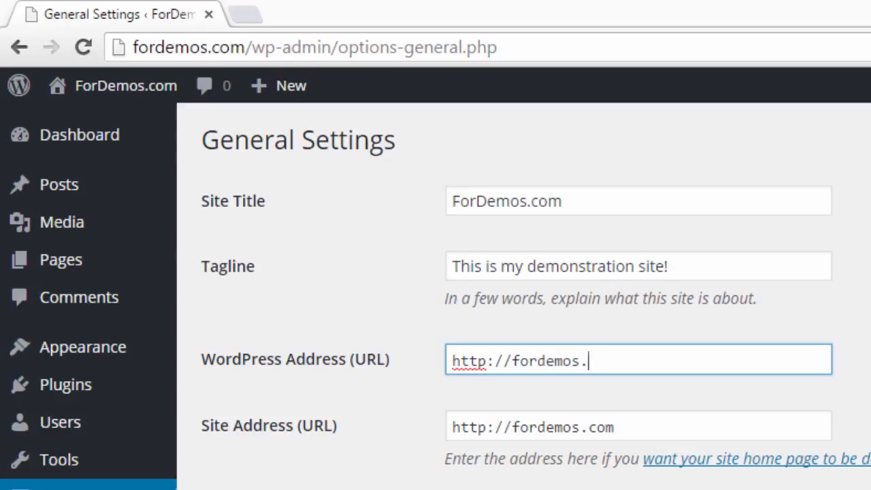
key("Left")
key("Left")
key("Left")
key("Left")
key("Left")
key("Left")
key("Left")
key("Left")
key("Left")
key("Left")
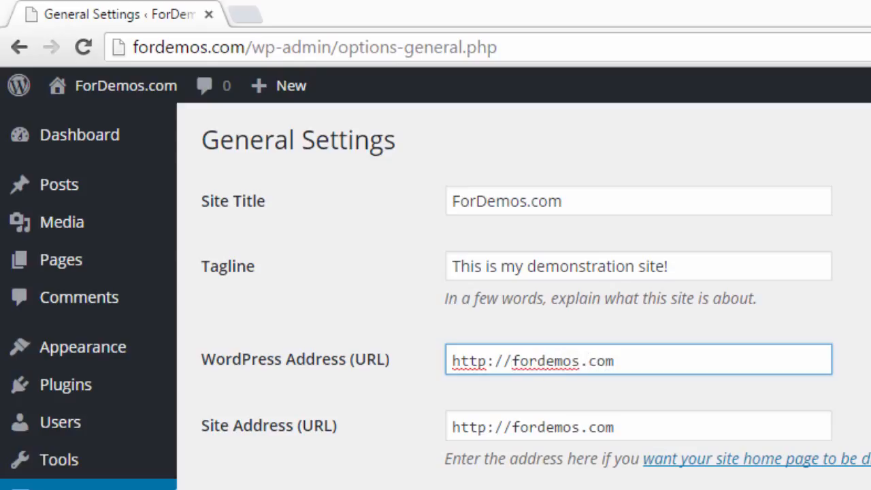
type("www")
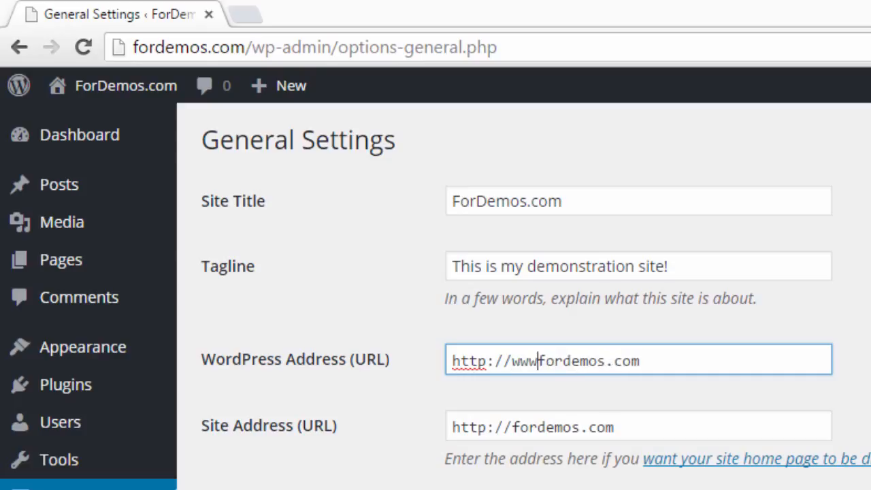
type(".")
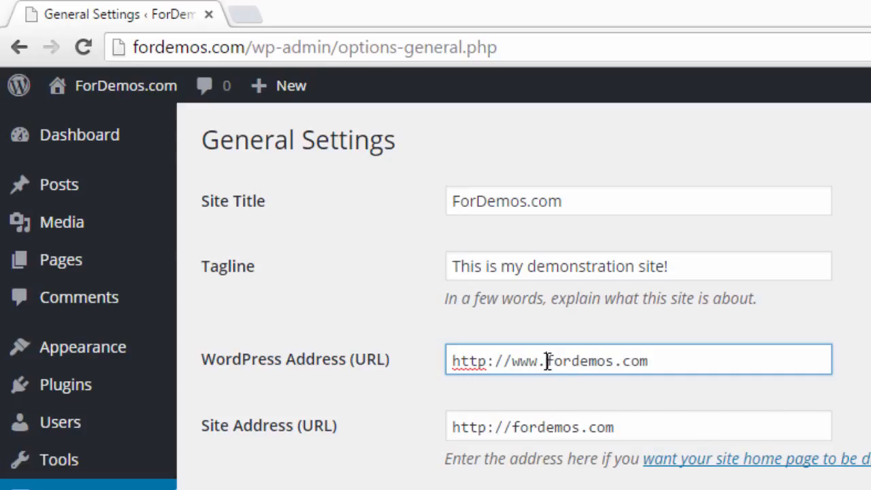
left_click_drag(547, 362, 510, 361)
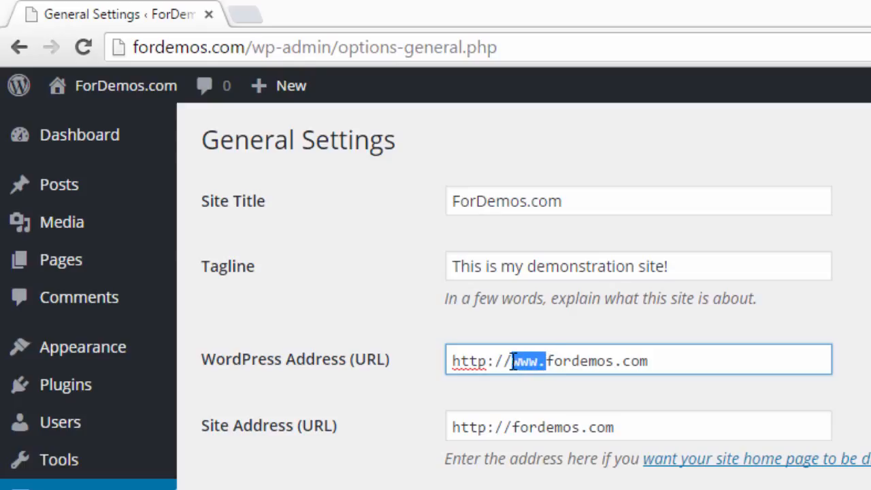
left_click(550, 359)
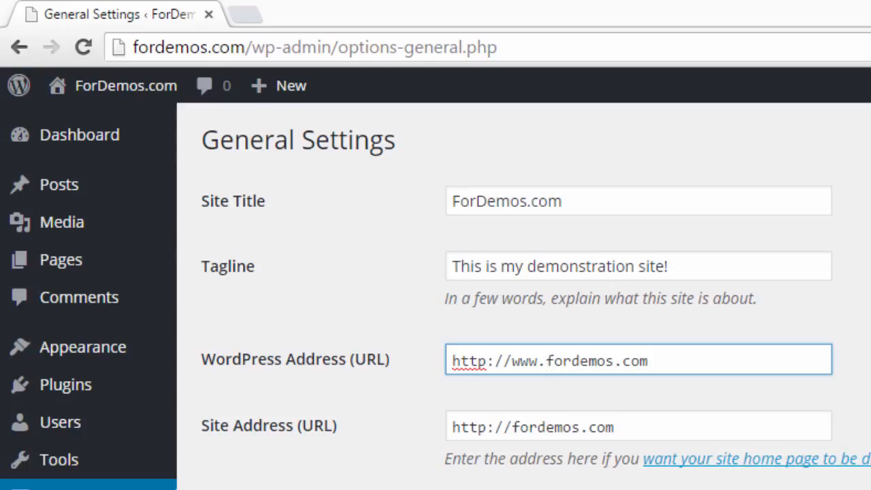
Highlight the full WordPress address and the full site address in turn to compare the two URLs
key("Tab")
key("Tab")
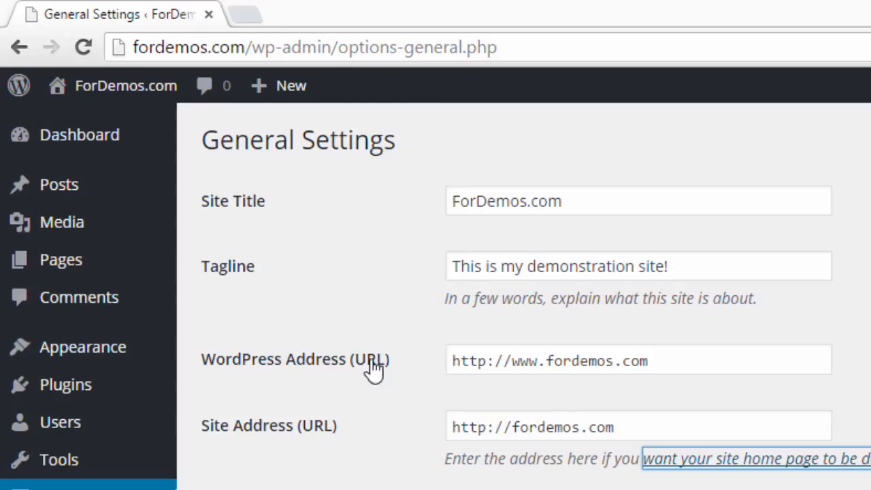
left_click_drag(715, 356, 431, 363)
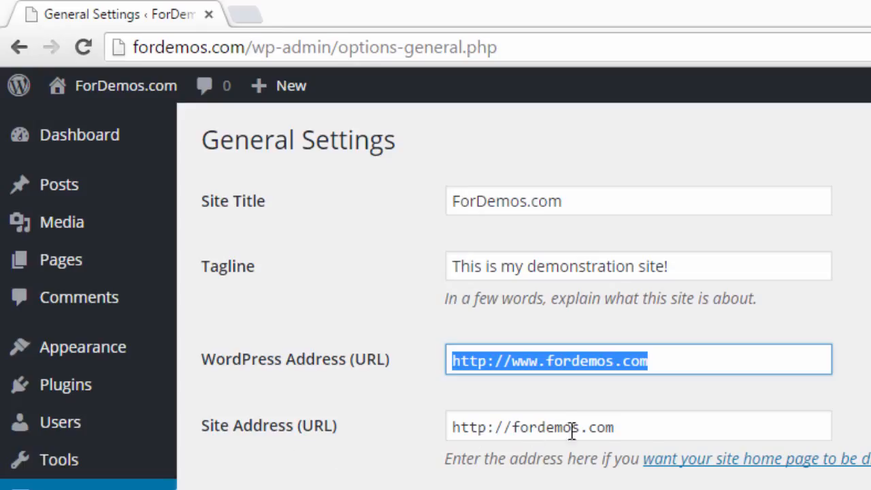
left_click(664, 424)
left_click_drag(663, 424, 417, 427)
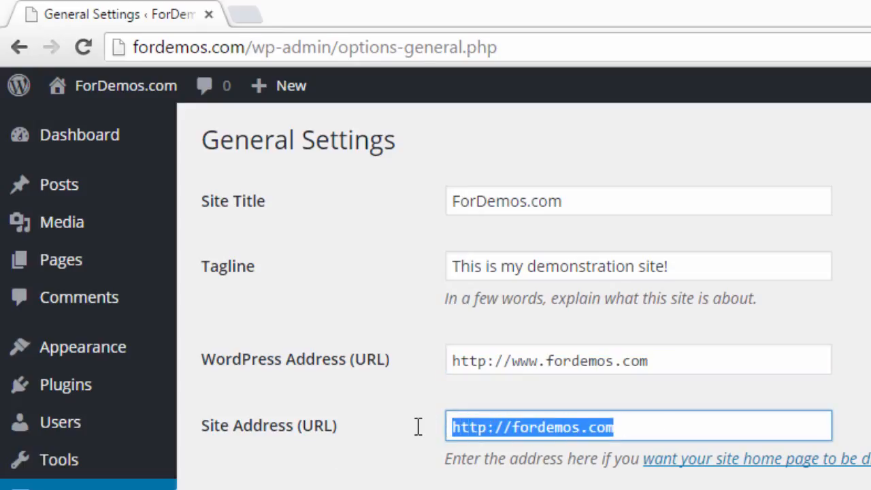
left_click(514, 426)
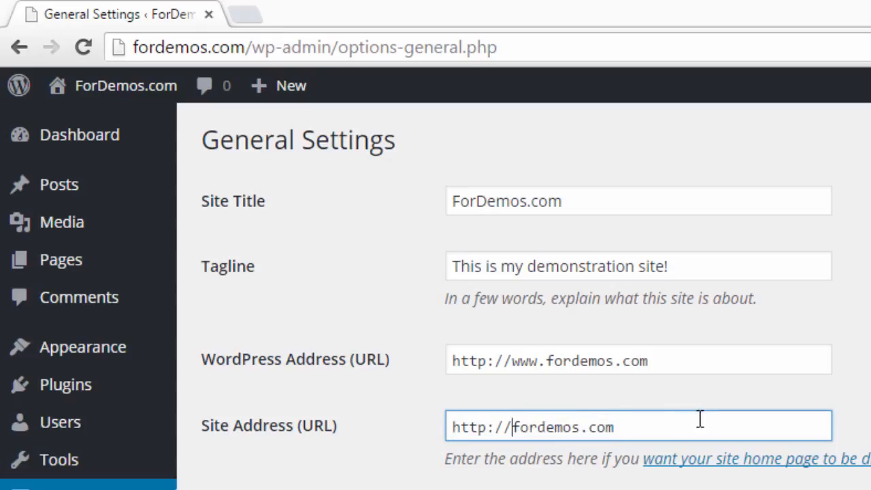
left_click(640, 420)
type("/")
key("BackSpace")
key("BackSpace")
key("BackSpace")
key("BackSpace")
key("BackSpace")
key("BackSpace")
key("BackSpace")
key("BackSpace")
key("BackSpace")
key("BackSpace")
key("BackSpace")
key("BackSpace")
key("BackSpace")
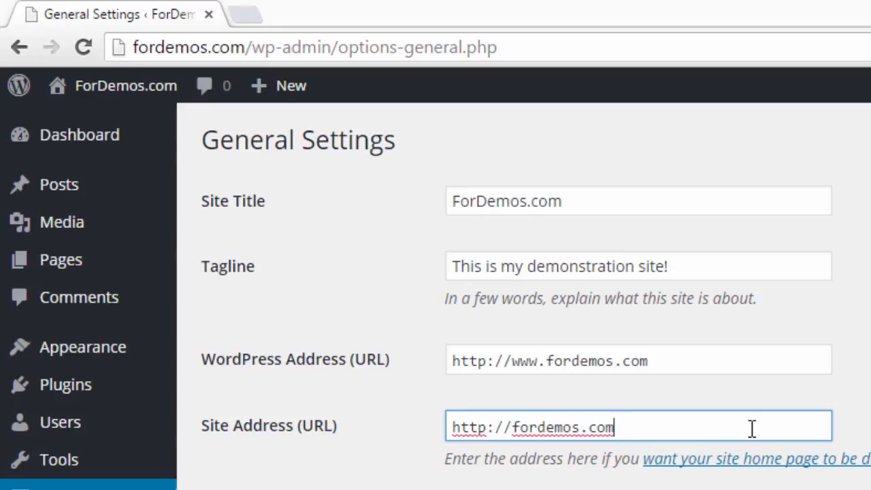
type("www")
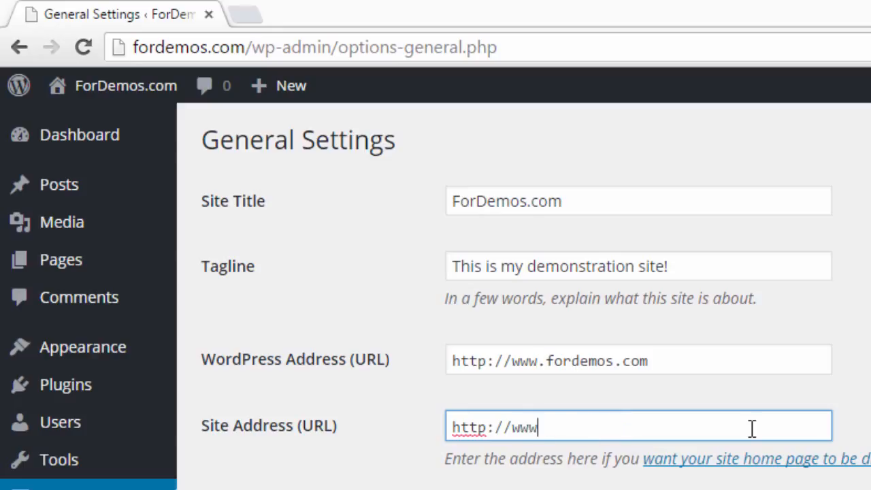
type(".mywebsite.co")
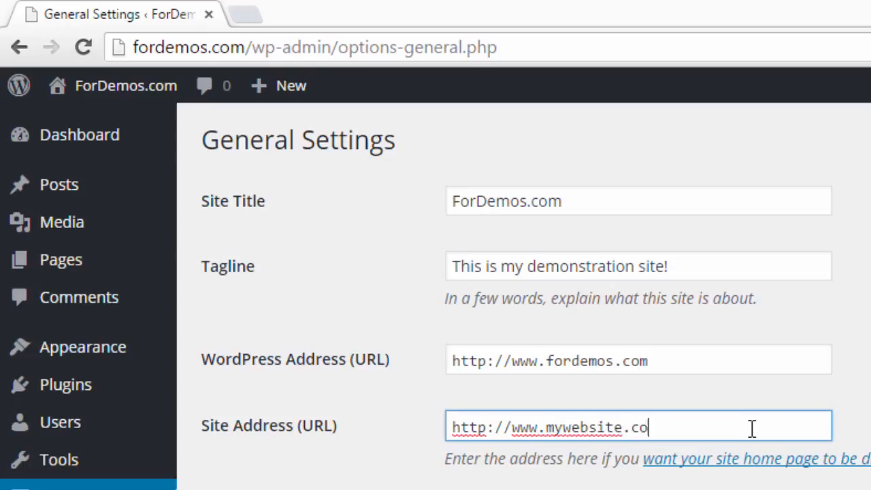
type("m/wordpress")
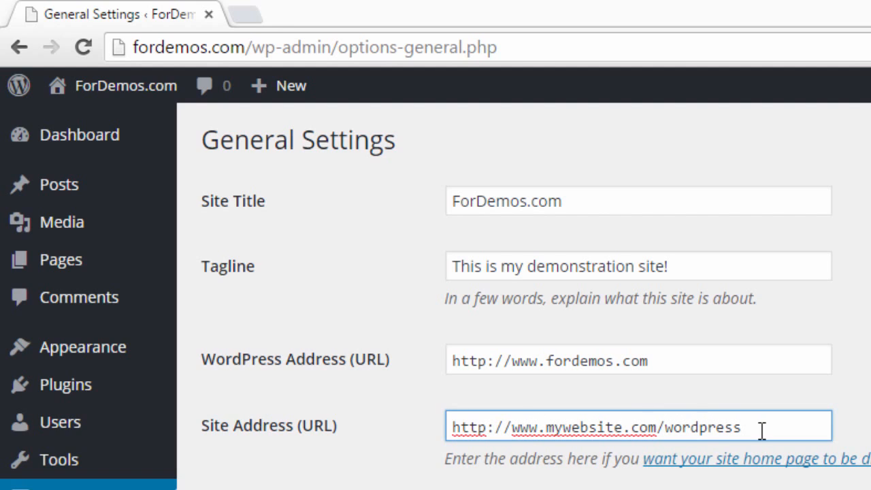
Remove the /wordpress subfolder from the end of the site address
left_click_drag(770, 424, 447, 427)
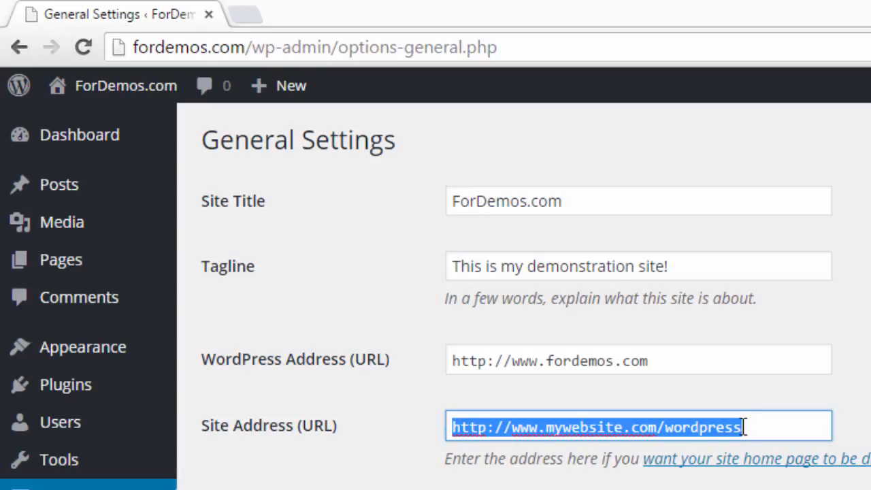
left_click(672, 427)
left_click_drag(657, 427, 742, 426)
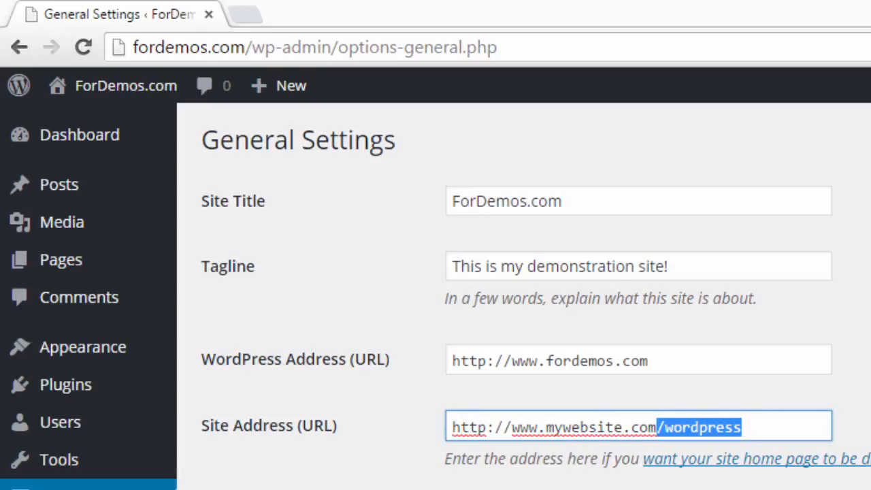
key("BackSpace")
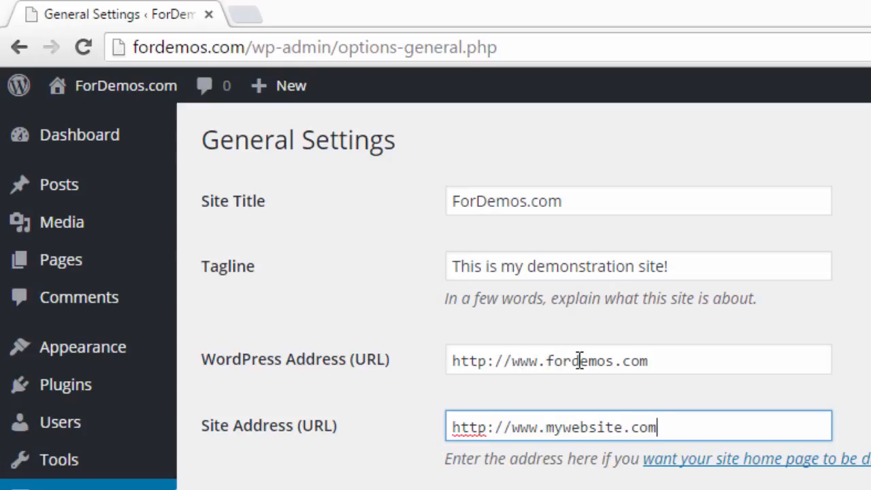
Change the protocol of both the WordPress address and the site address to https
left_click(488, 360)
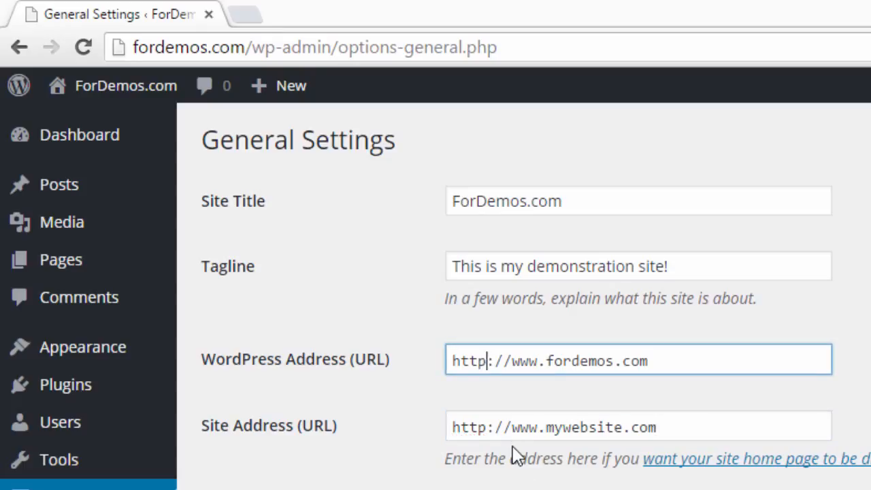
type("s")
key("BackSpace")
type("s")
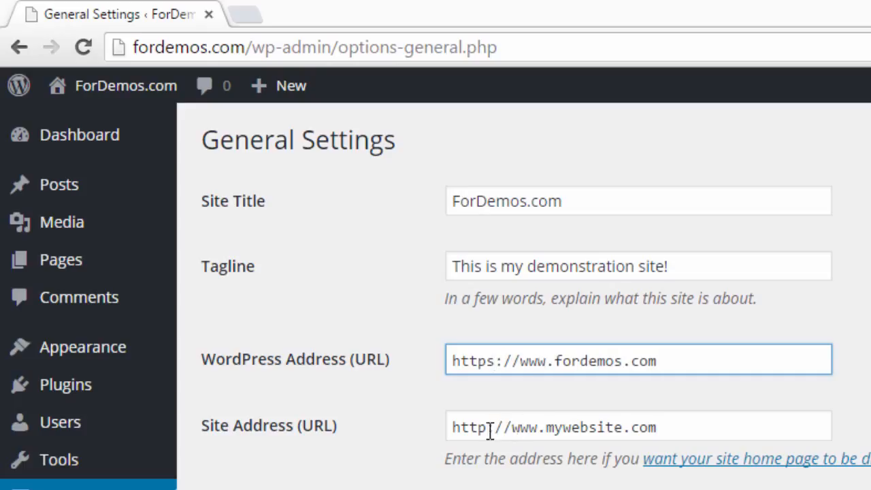
left_click(489, 427)
type("s")
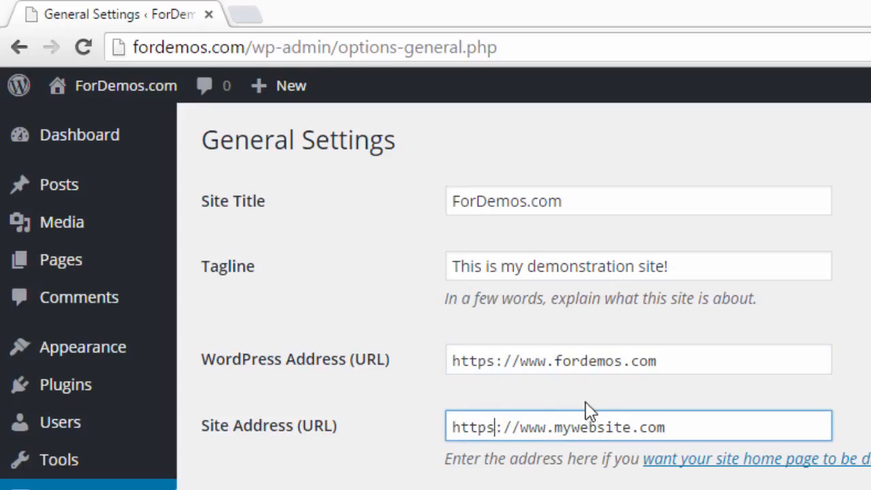
Toggle the WordPress address's protocol between http and https, ending on http
left_click(500, 360)
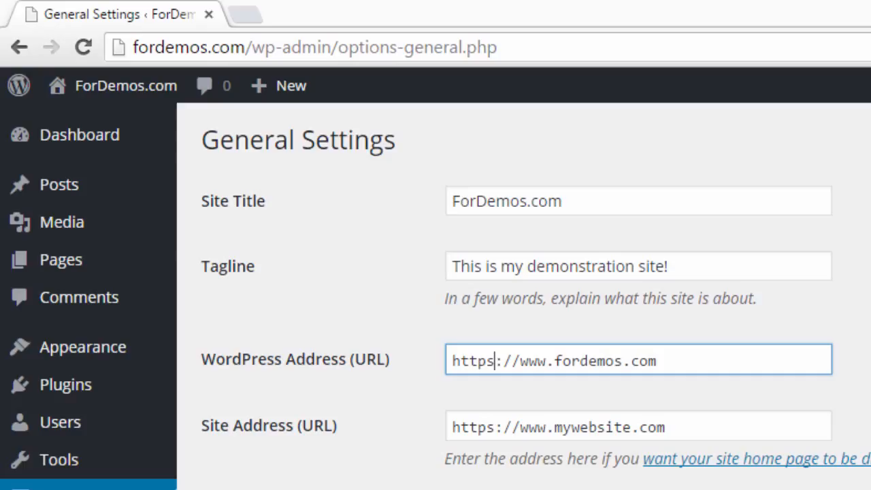
key("BackSpace")
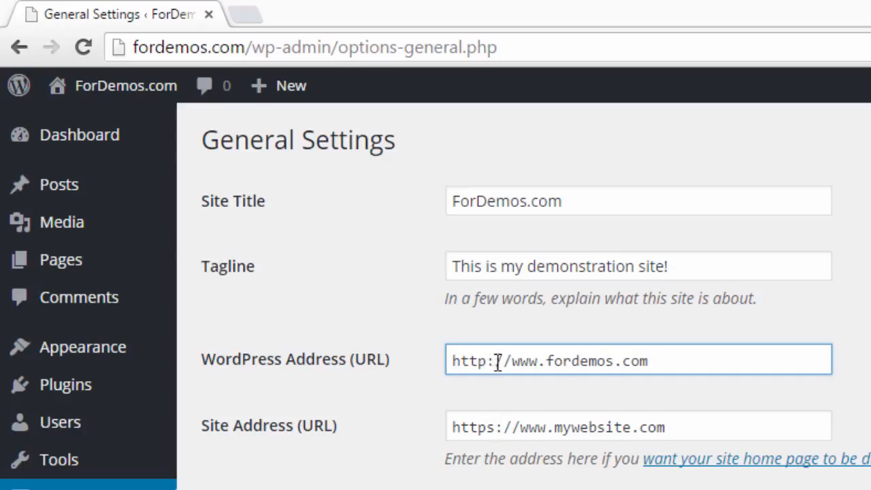
type("s")
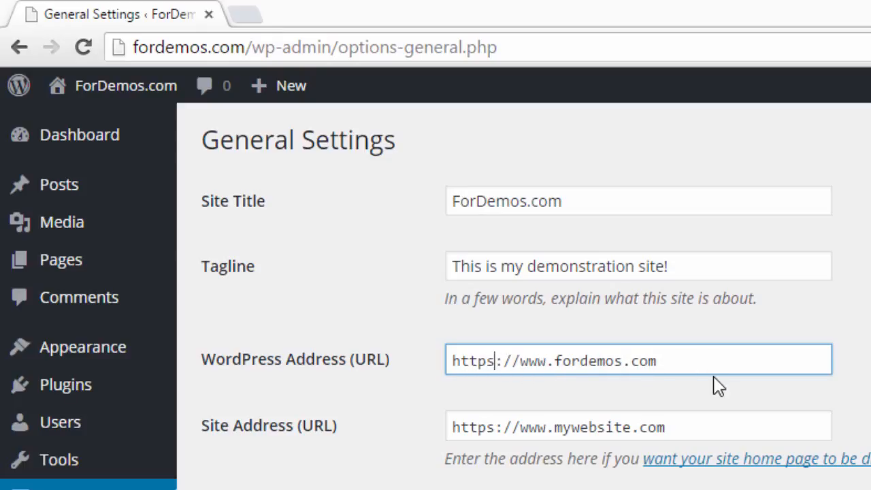
key("BackSpace")
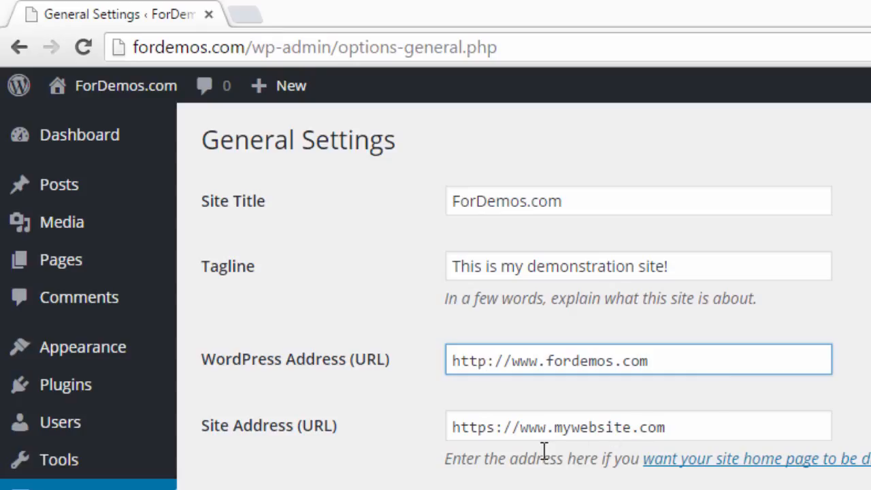
left_click(495, 427)
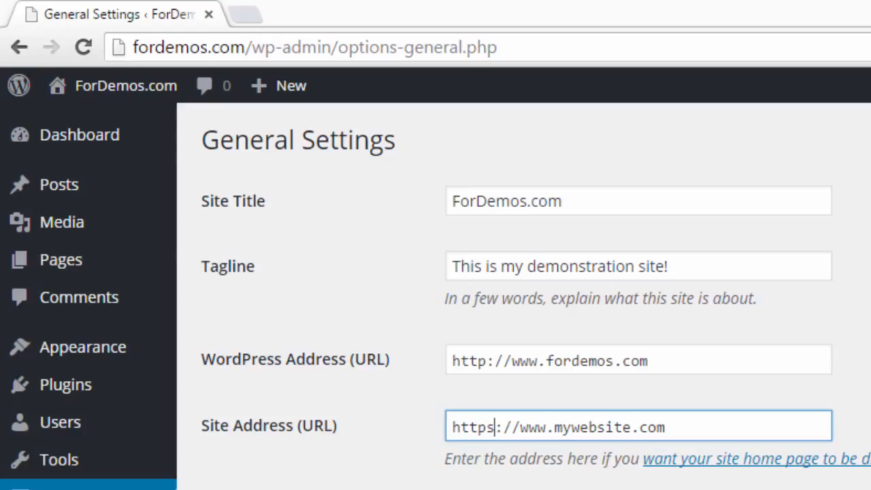
key("BackSpace")
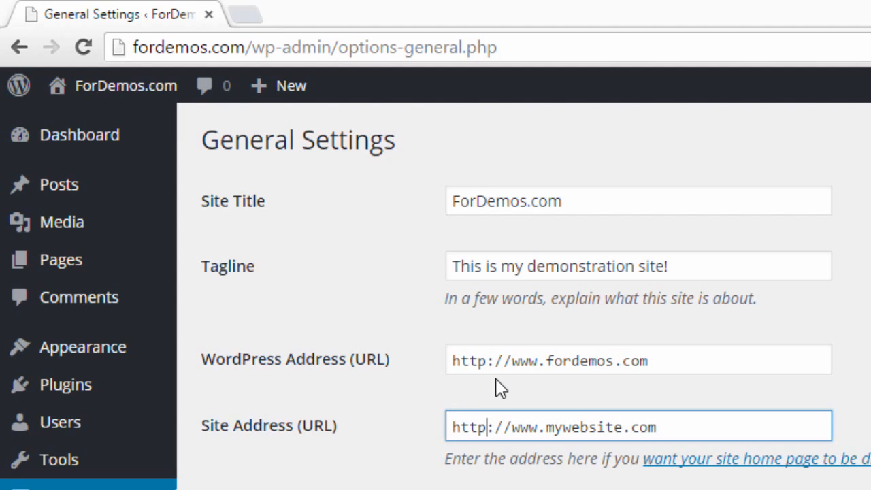
left_click_drag(506, 362, 795, 350)
left_click(795, 350)
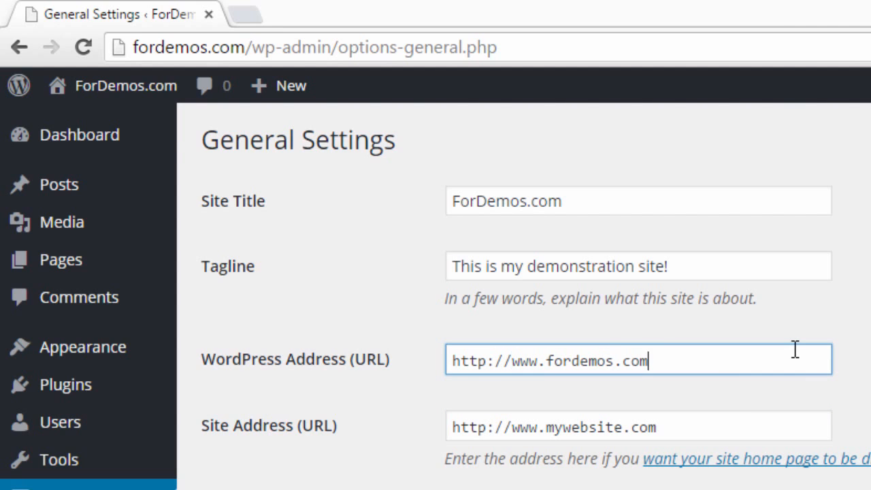
triple_click(522, 360)
key("ctrl+c")
left_click(664, 424)
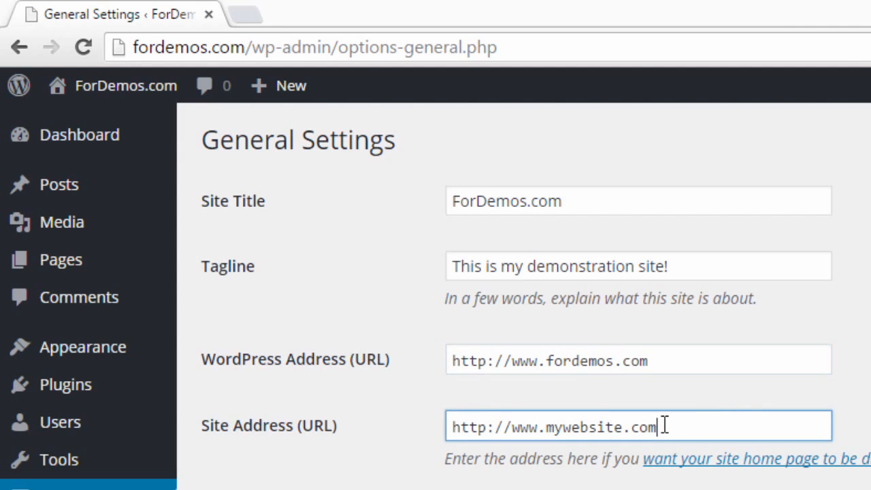
triple_click(546, 416)
key("ctrl+v")
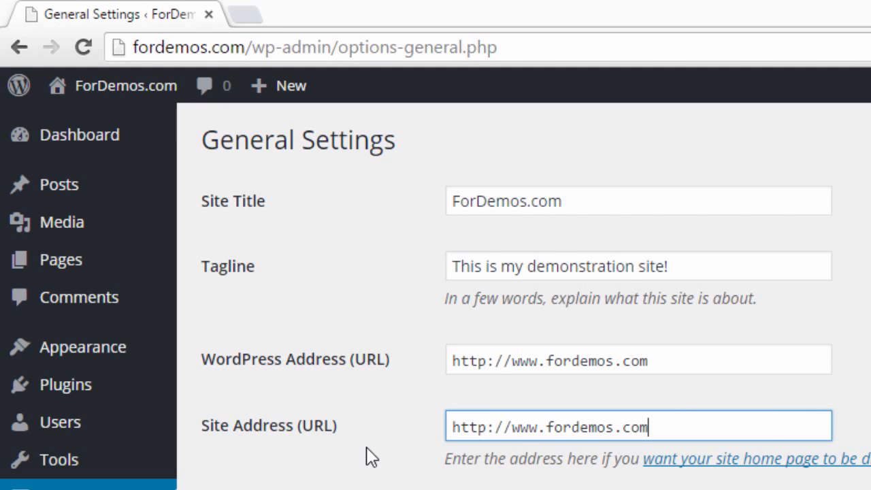
scroll(367, 456, "down", 5)
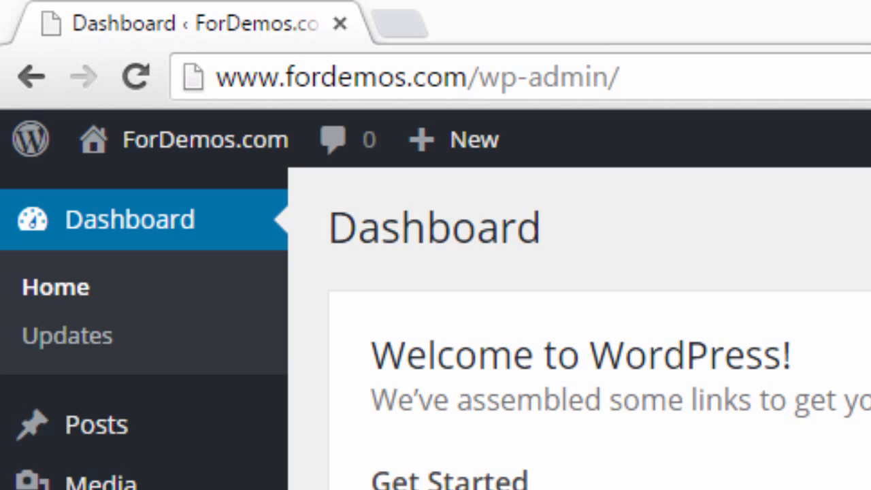
Reopen the General Settings page and check the WordPress address and the site address
left_click(3, 486)
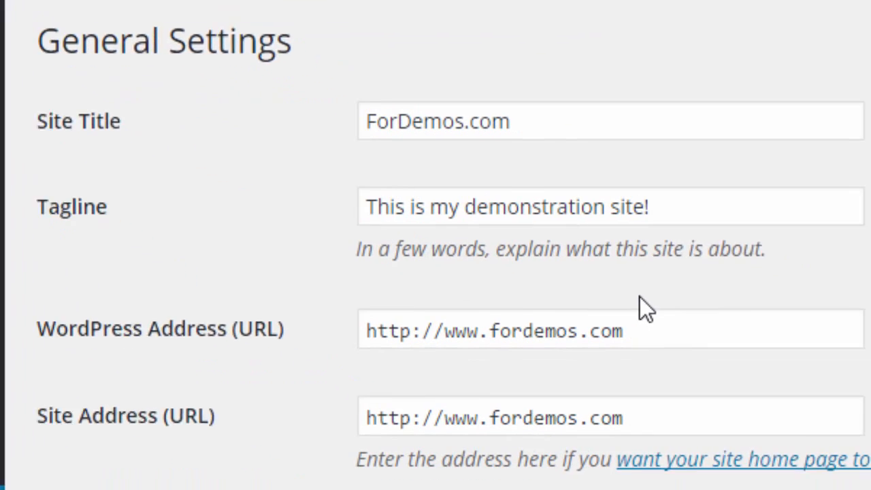
left_click_drag(638, 310, 259, 332)
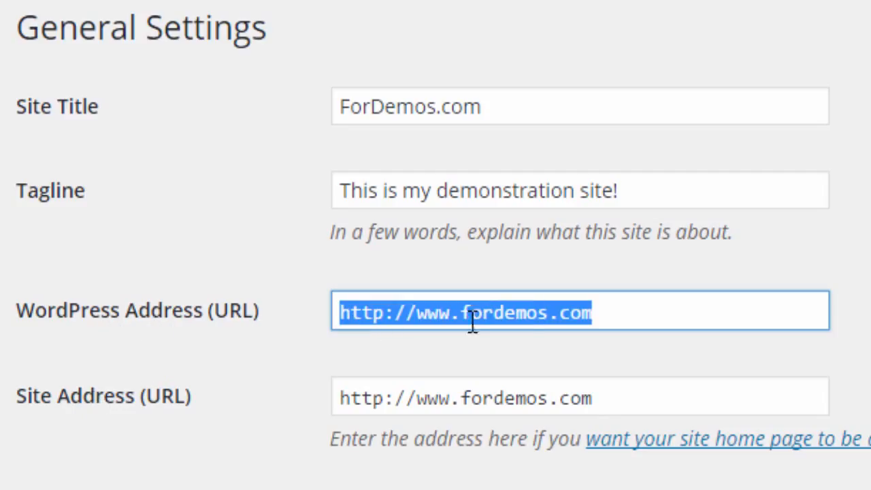
left_click(635, 313)
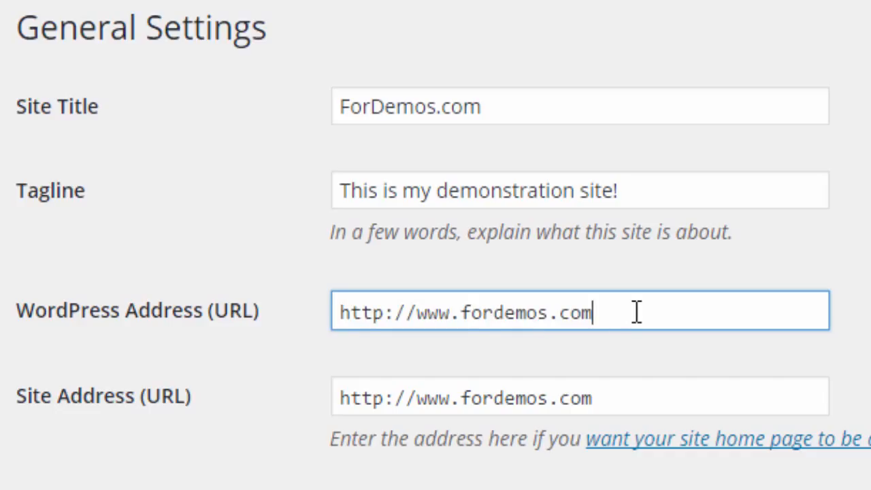
left_click_drag(628, 397, 204, 404)
left_click(609, 395)
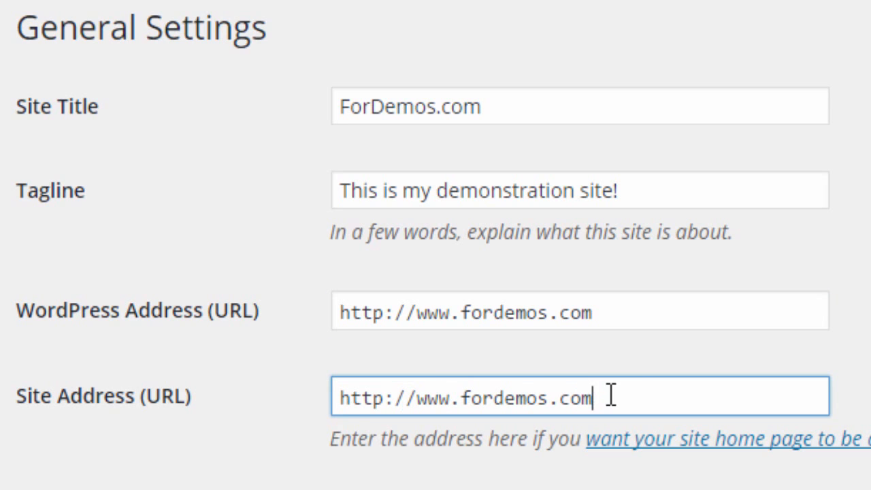
left_click_drag(625, 392, 307, 409)
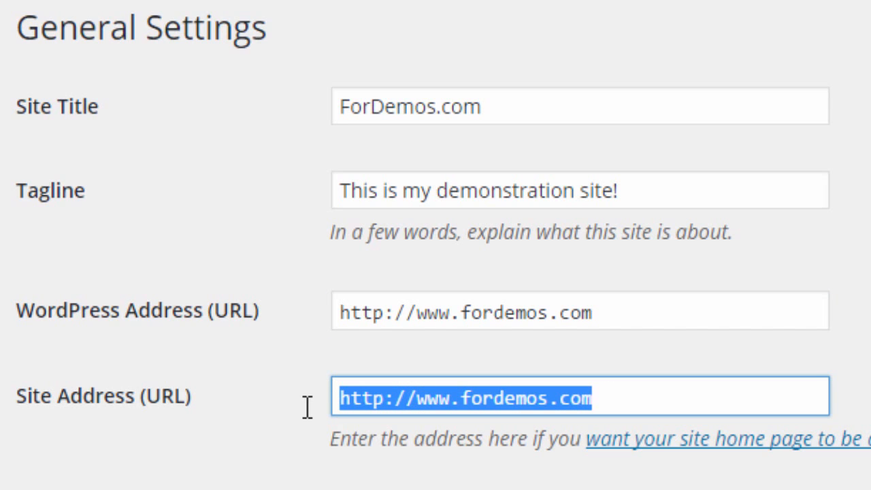
left_click(671, 396)
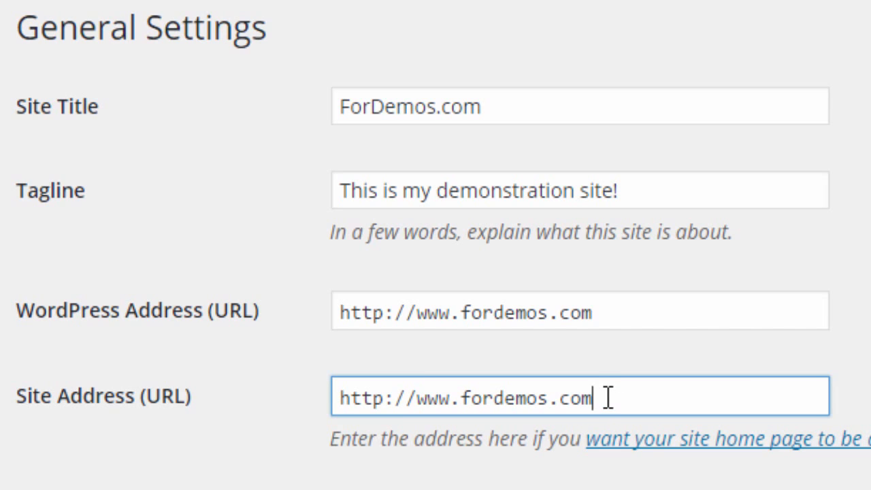
Append /folder to the site address and /wordpress to the WordPress address
left_click_drag(558, 399, 596, 407)
type("/")
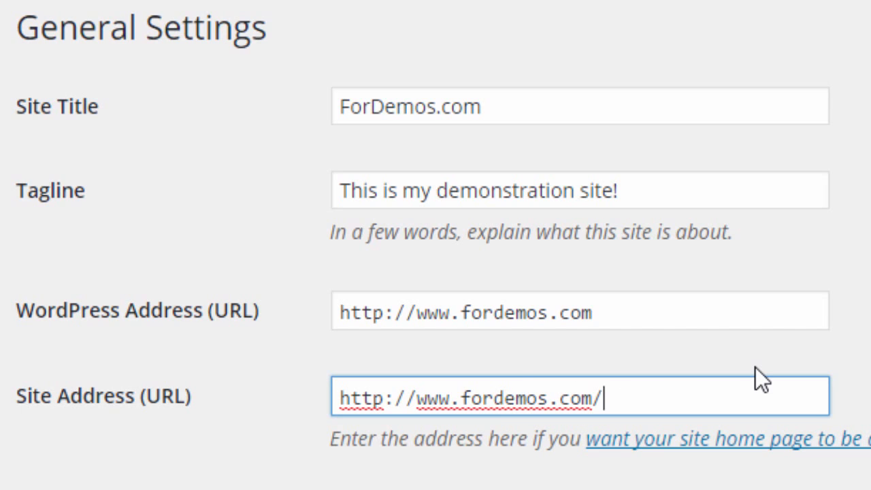
type("folder")
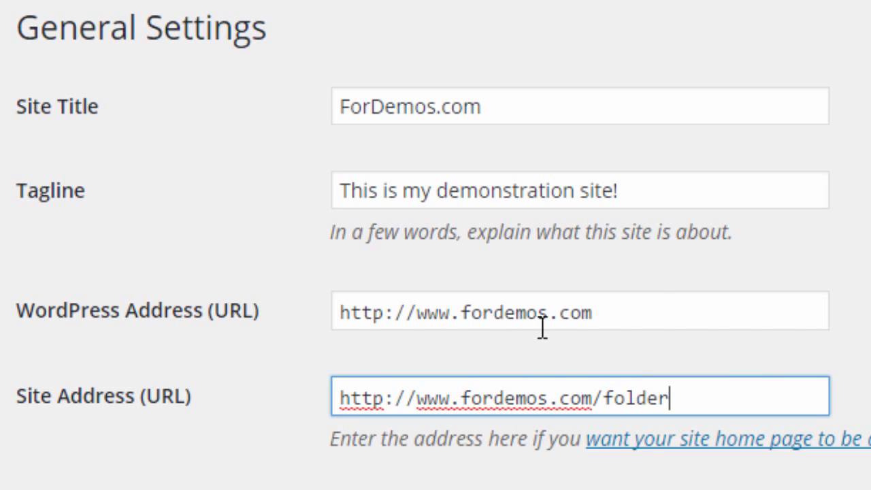
left_click(657, 306)
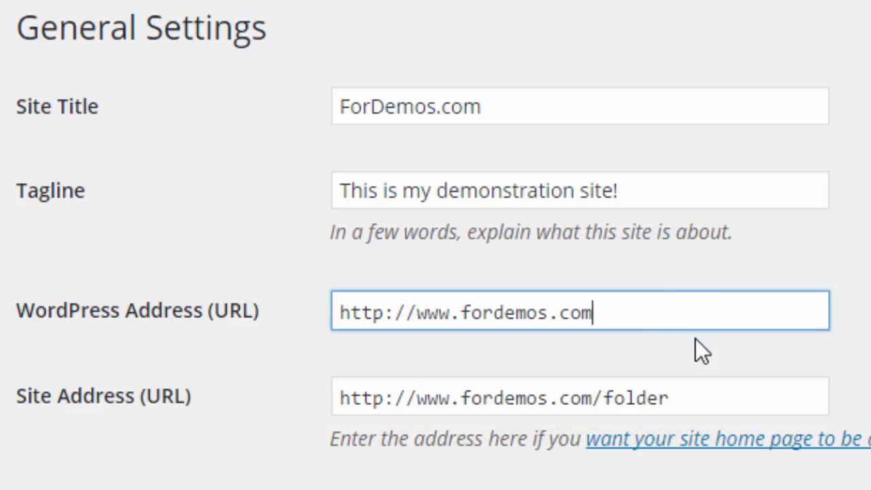
type("/")
type("wordpress")
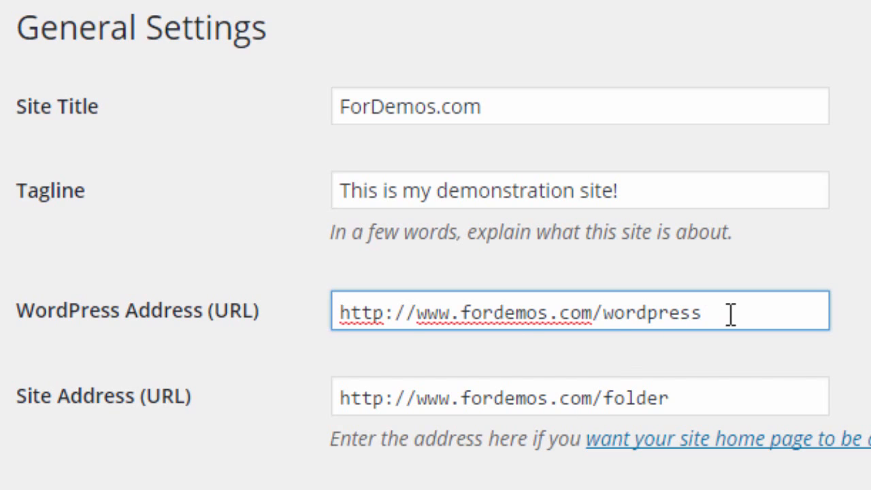
Remove the /folder ending from the site address and the /wordpress ending from the WordPress address
left_click_drag(728, 313, 371, 316)
left_click(605, 395)
left_click(593, 397)
left_click(794, 393, "shift")
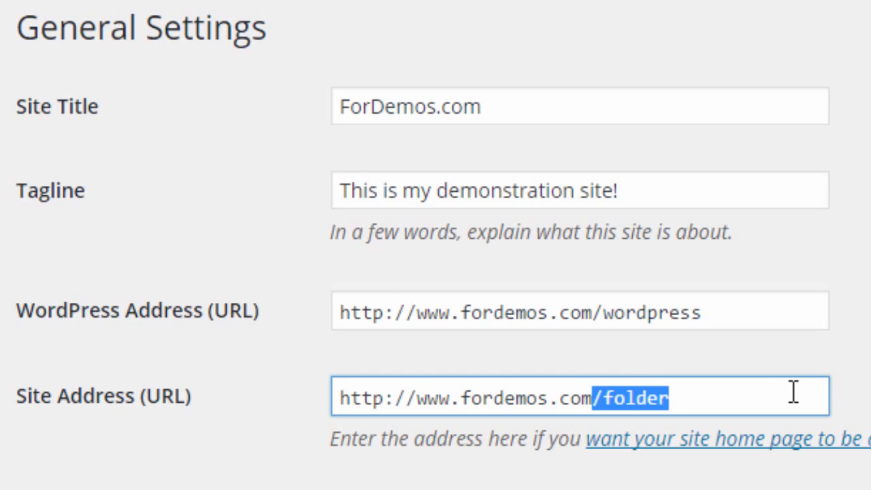
key("BackSpace")
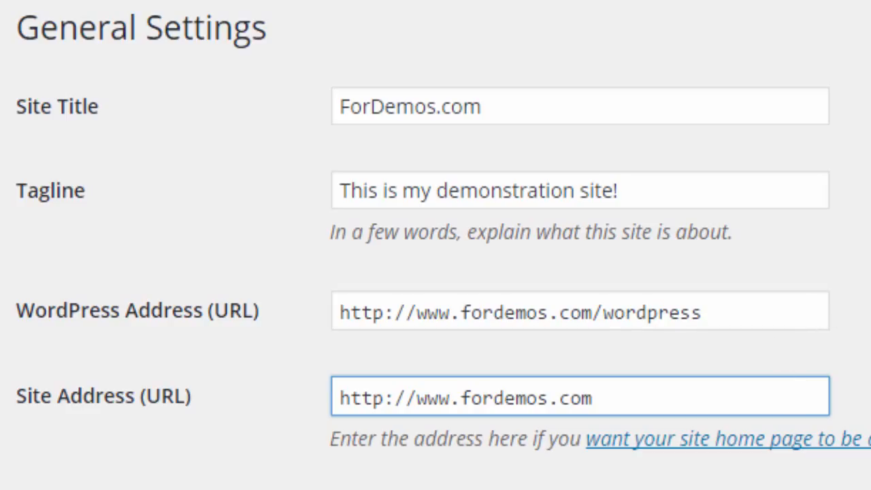
left_click_drag(594, 314, 865, 316)
key("BackSpace")
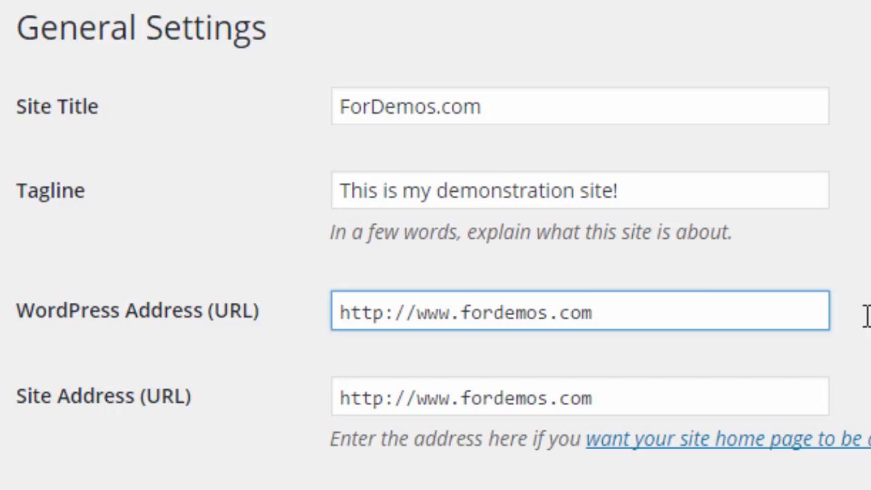
Enable the Anyone can register membership option and disable it again
scroll(494, 383, "down", 2)
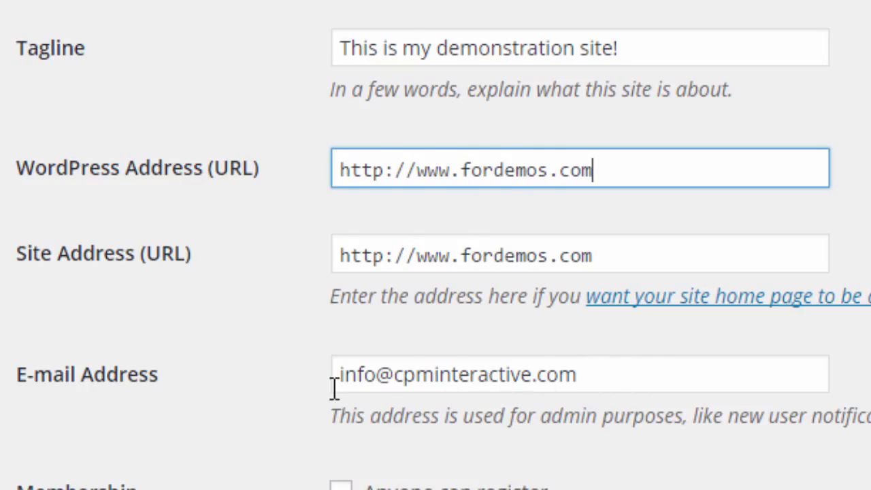
scroll(326, 391, "down", 2)
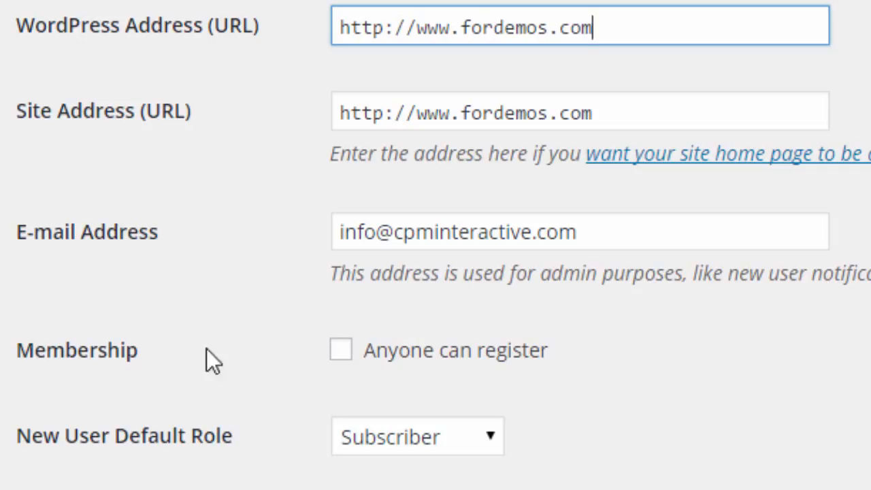
left_click(339, 351)
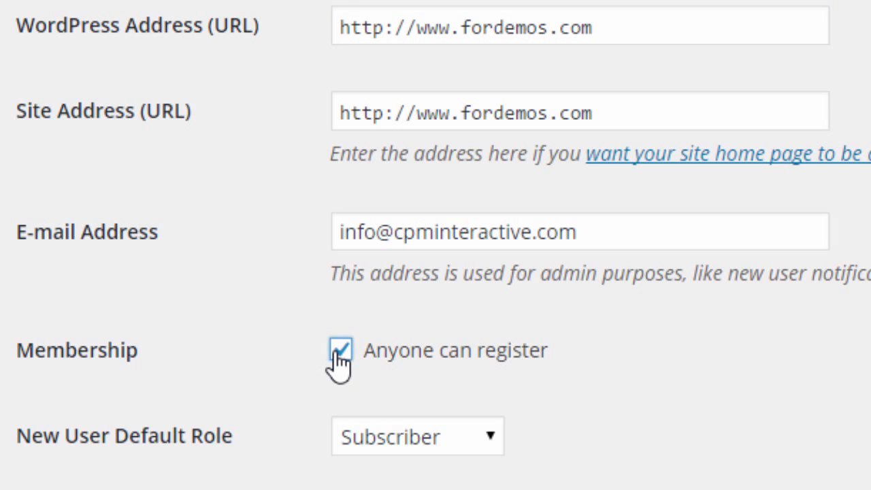
left_click(339, 353)
Examine the roles offered for the New User Default Role, keeping Subscriber selected
scroll(804, 354, "down", 2)
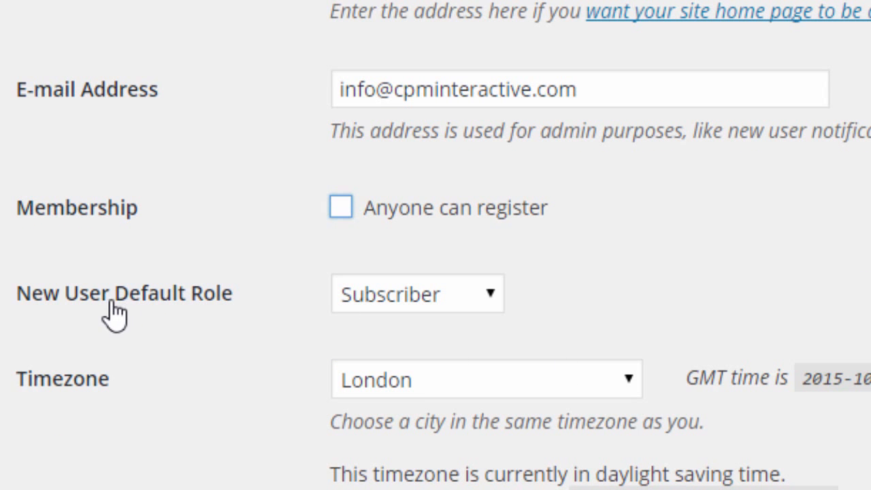
left_click(435, 292)
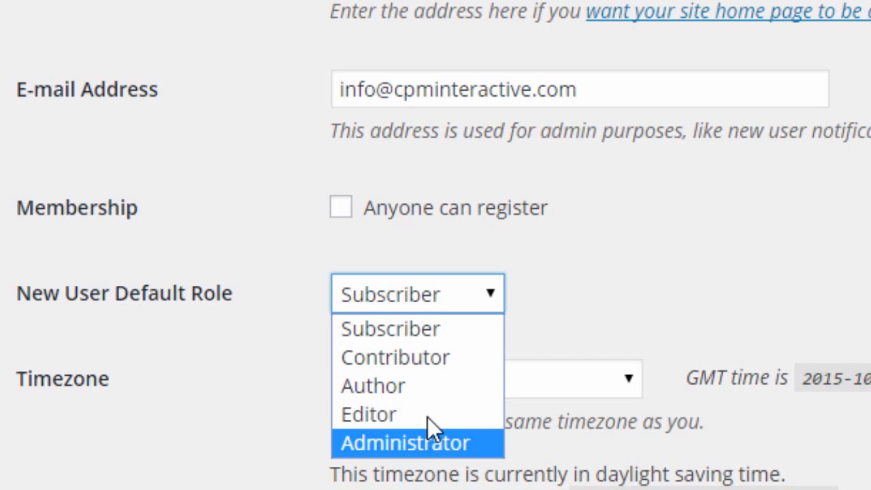
left_click(642, 292)
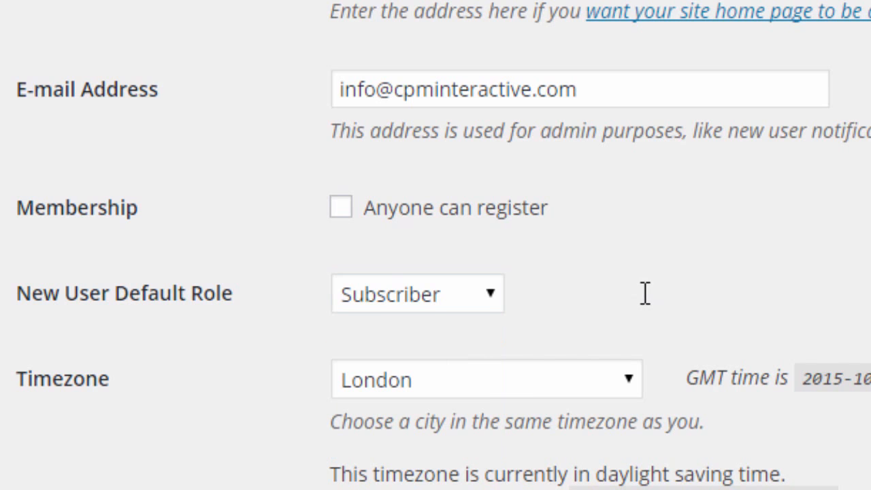
Open the documentation on date and time formatting and examine its example and the list of format characters
scroll(224, 317, "down", 2)
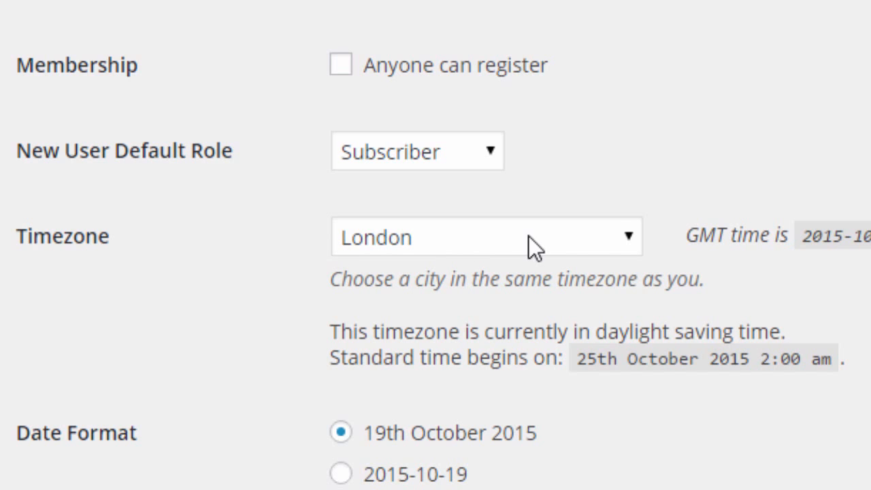
scroll(285, 344, "down", 2)
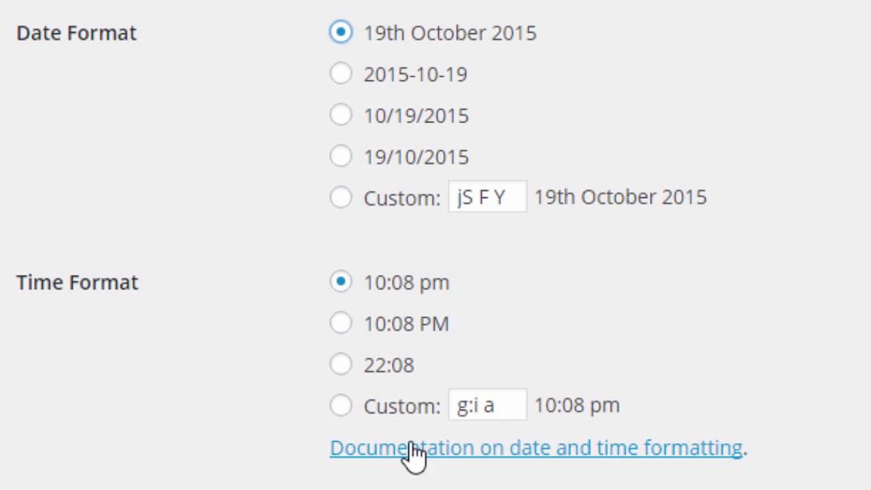
left_click(711, 462)
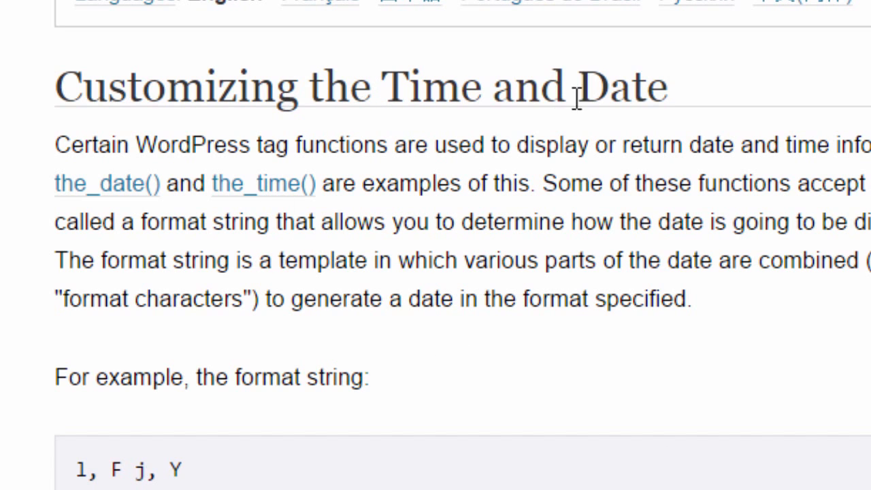
scroll(450, 124, "down", 6)
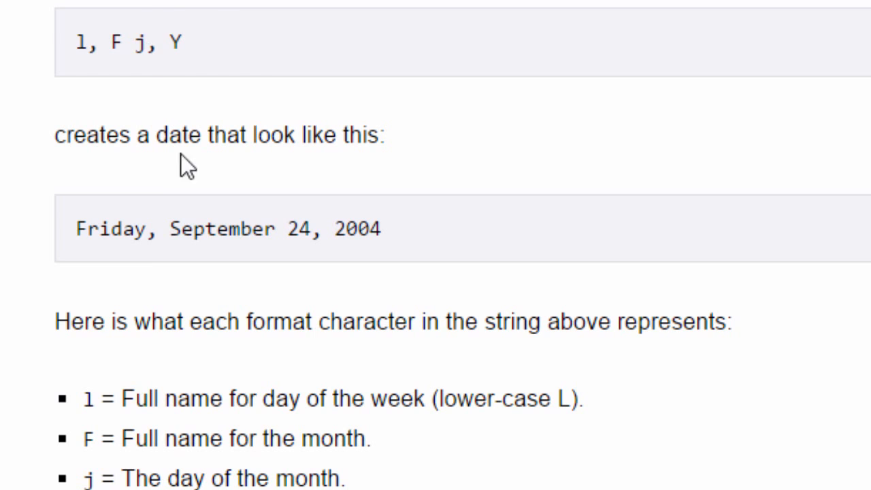
scroll(245, 332, "down", 4)
scroll(226, 113, "down", 10)
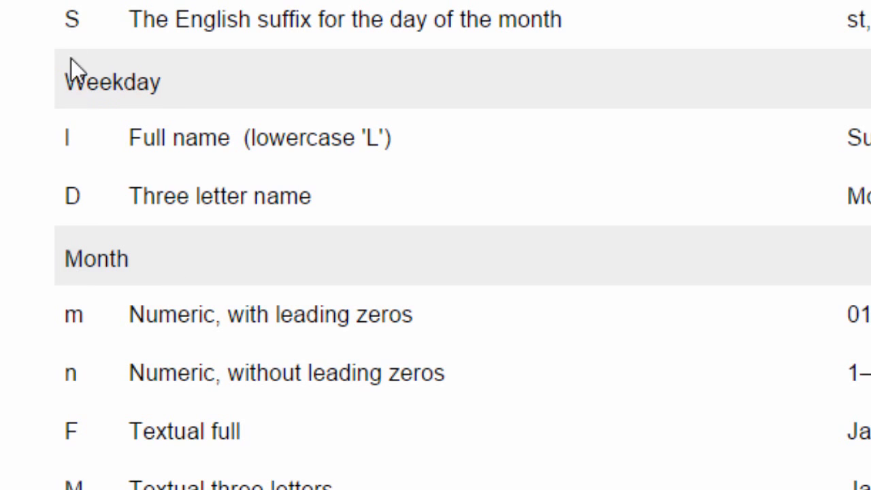
scroll(71, 58, "up", 12)
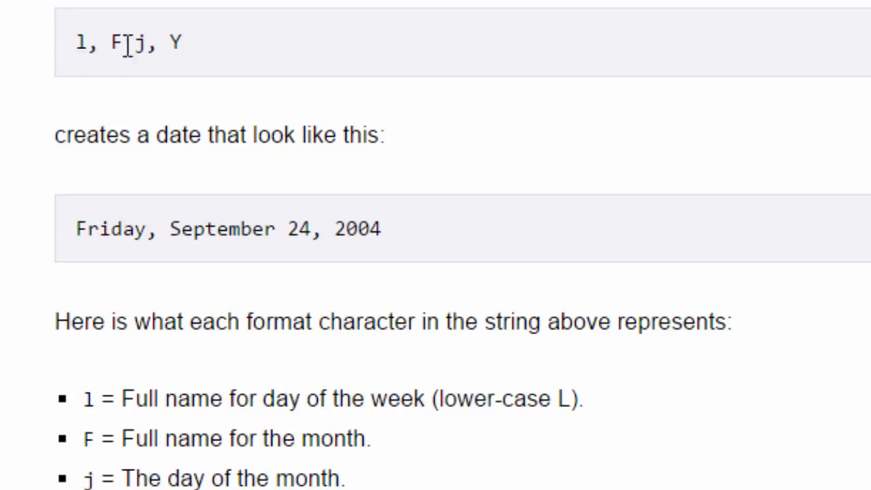
Compare the example format string with its sample date and copy the string l, F j, Y
left_click_drag(76, 42, 216, 39)
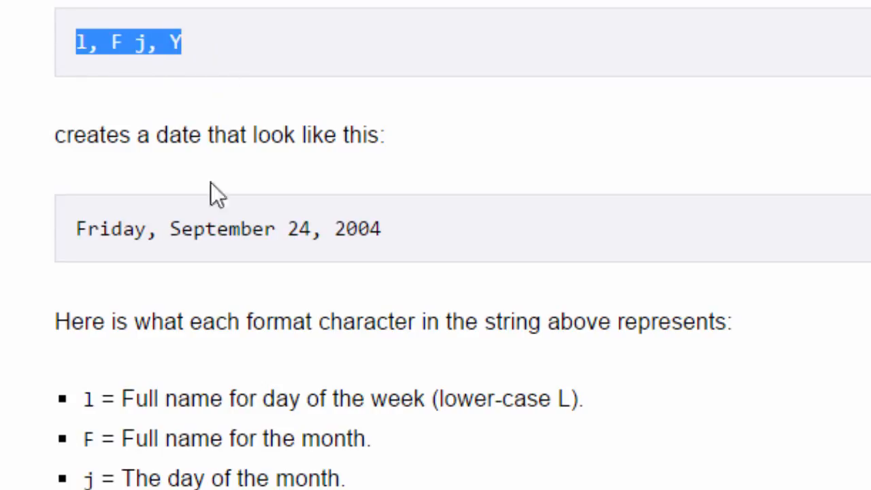
left_click_drag(76, 230, 443, 220)
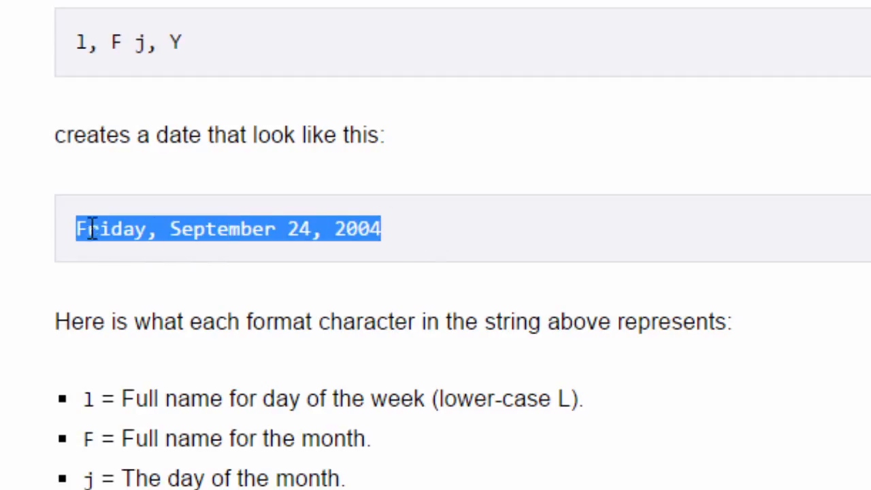
left_click(134, 71)
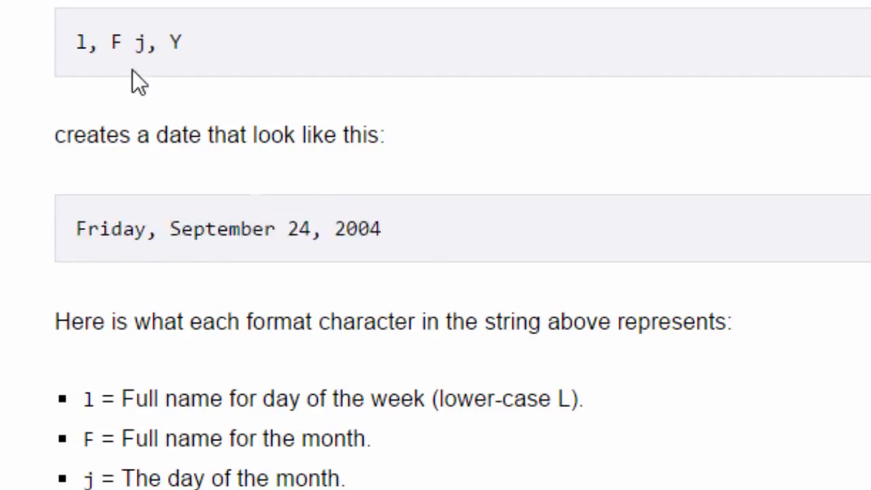
left_click_drag(83, 42, 246, 41)
key("ctrl+c")
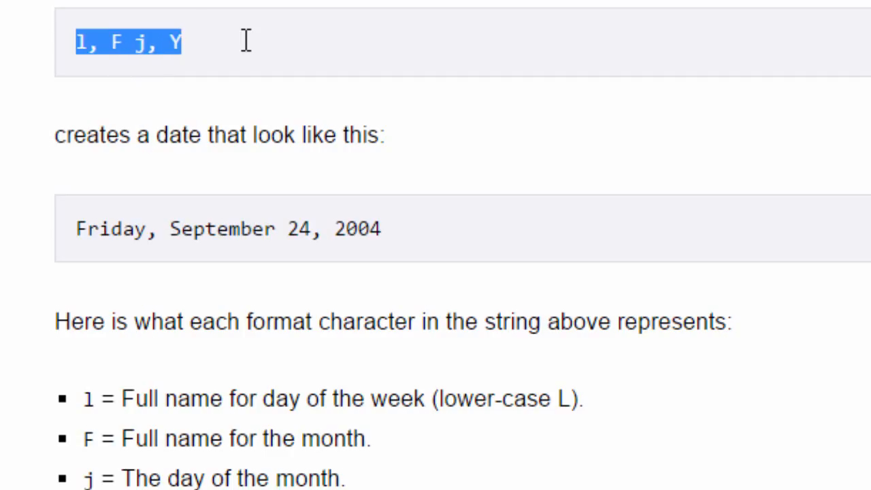
Try the custom date format l, F j, Y in the General Settings and return to the 19th October 2015 format
key("ctrl+shift+Tab")
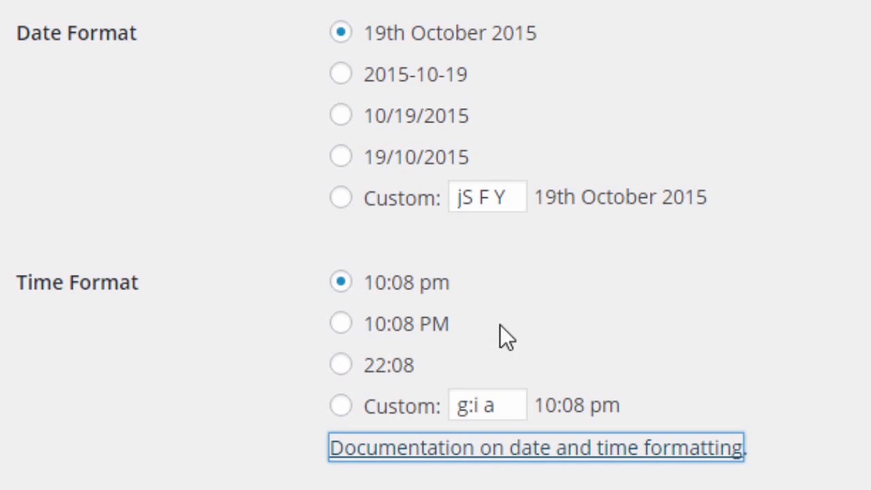
left_click_drag(508, 197, 278, 184)
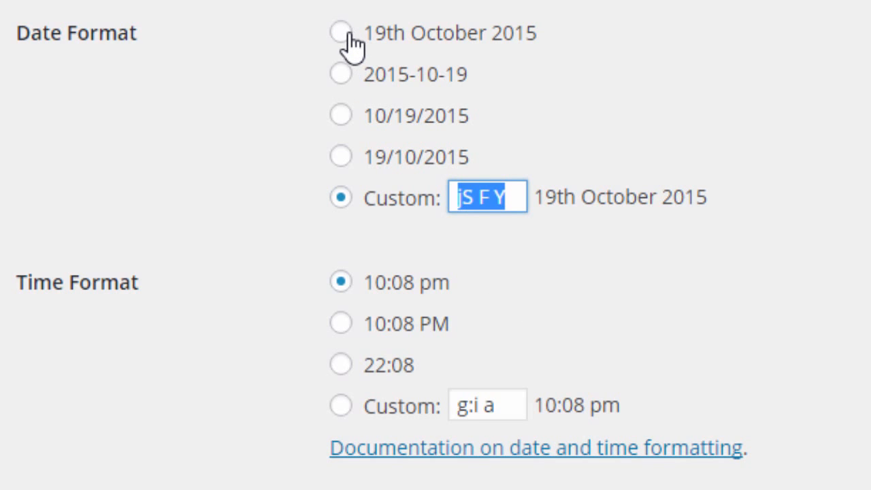
key("ctrl+v")
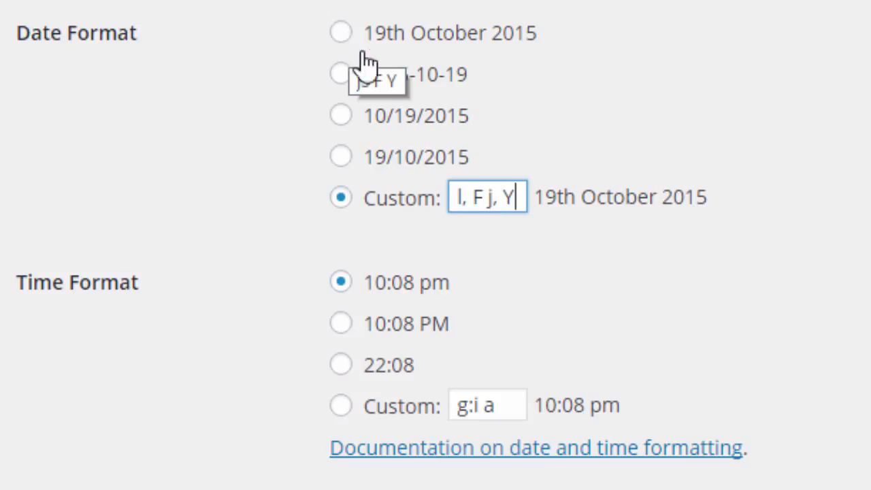
left_click(340, 32)
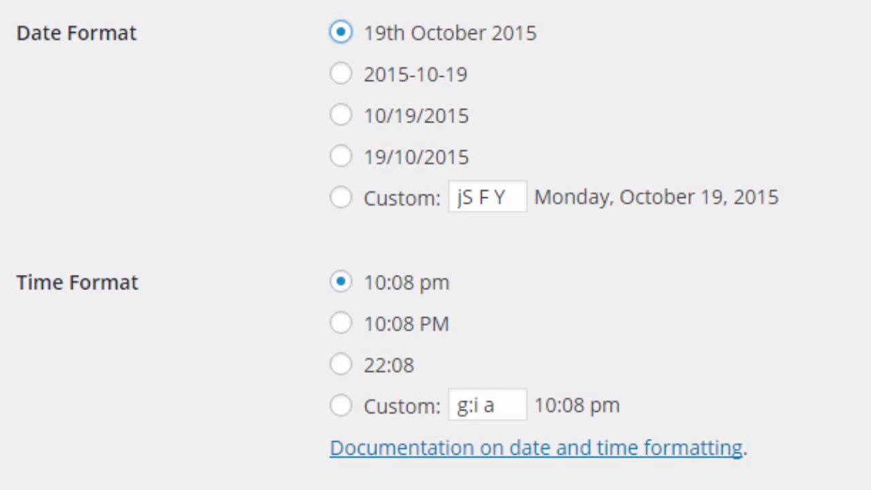
Choose Monday as the day the week starts on and set the site language to English (United States)
left_click(415, 358)
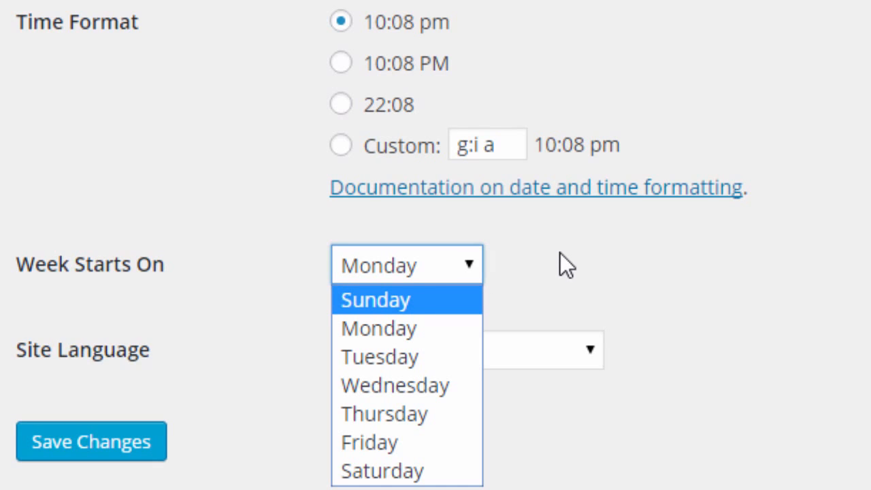
left_click(418, 327)
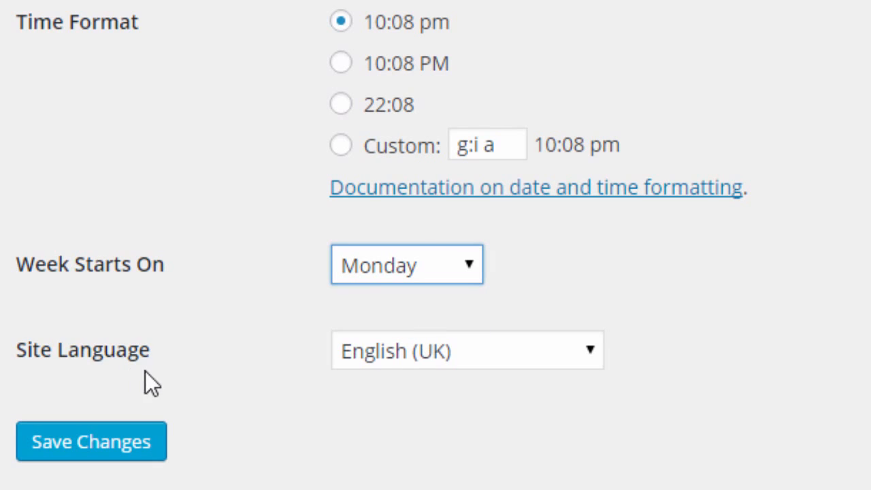
left_click(504, 349)
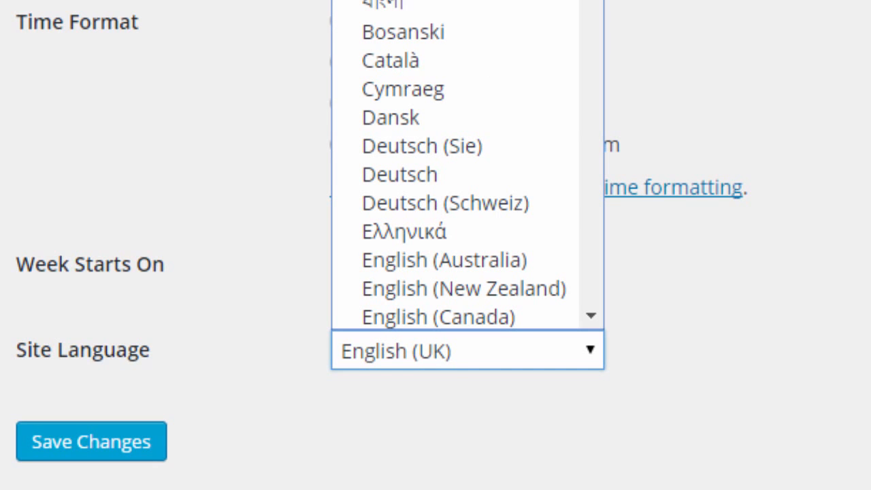
left_click(477, 2)
left_click(481, 352)
left_click(463, 2)
left_click(726, 310)
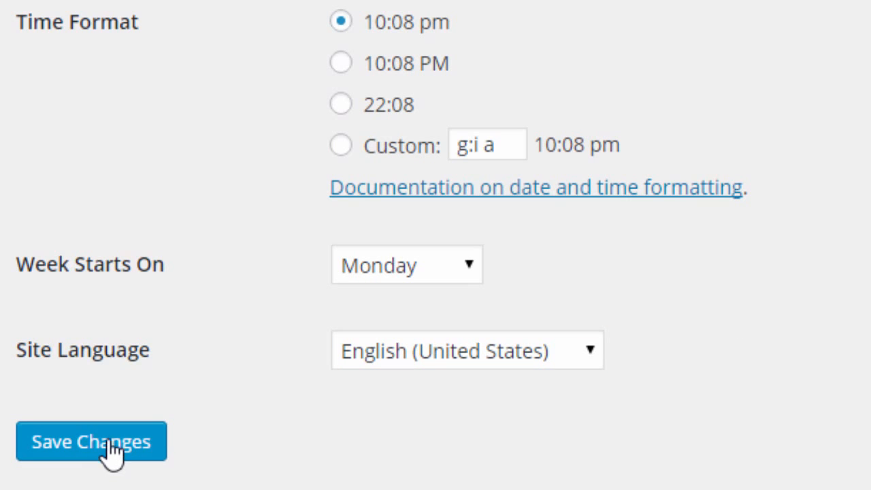